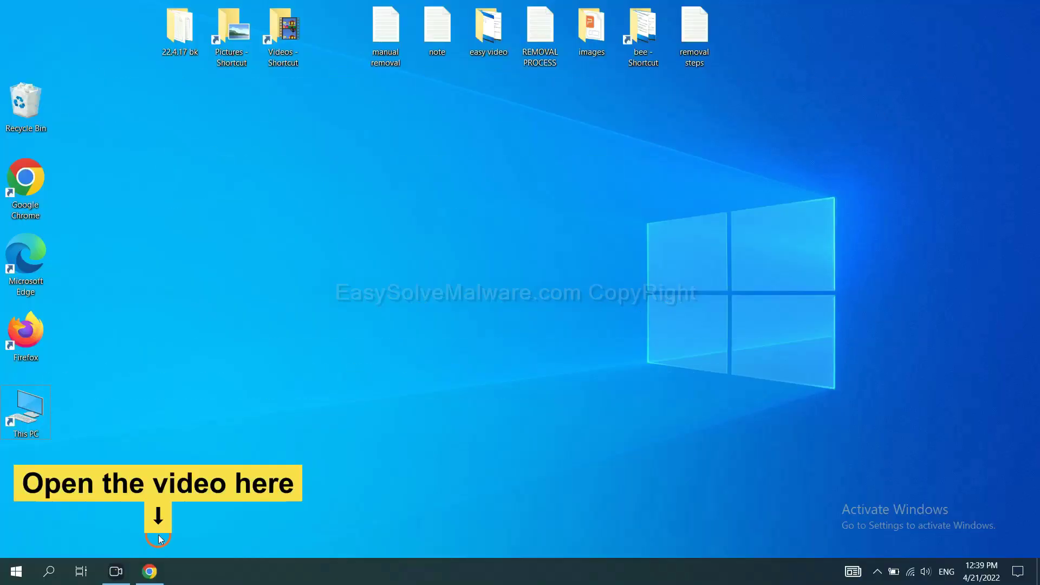
Download the SpyHunter for Windows installer from the easysolvemalware.com guide tab in Chrome.
click(161, 572)
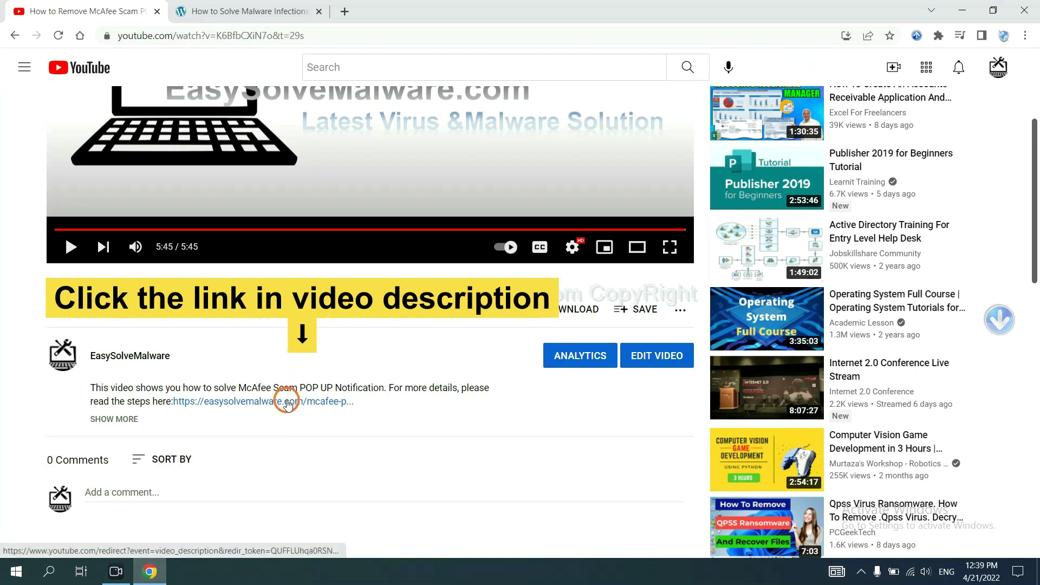
click(271, 11)
scroll(1038, 279, down, 3)
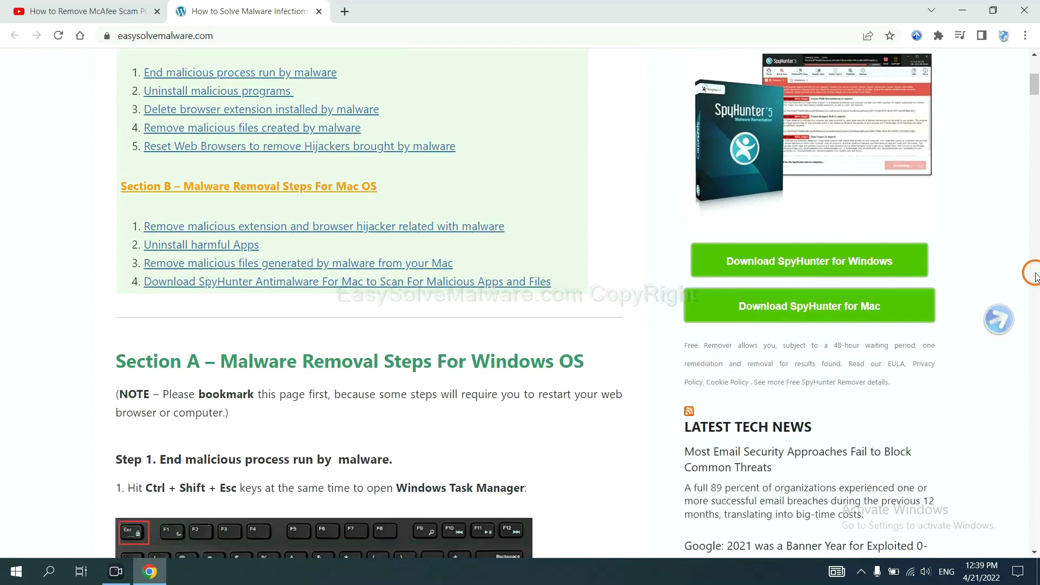
click(883, 259)
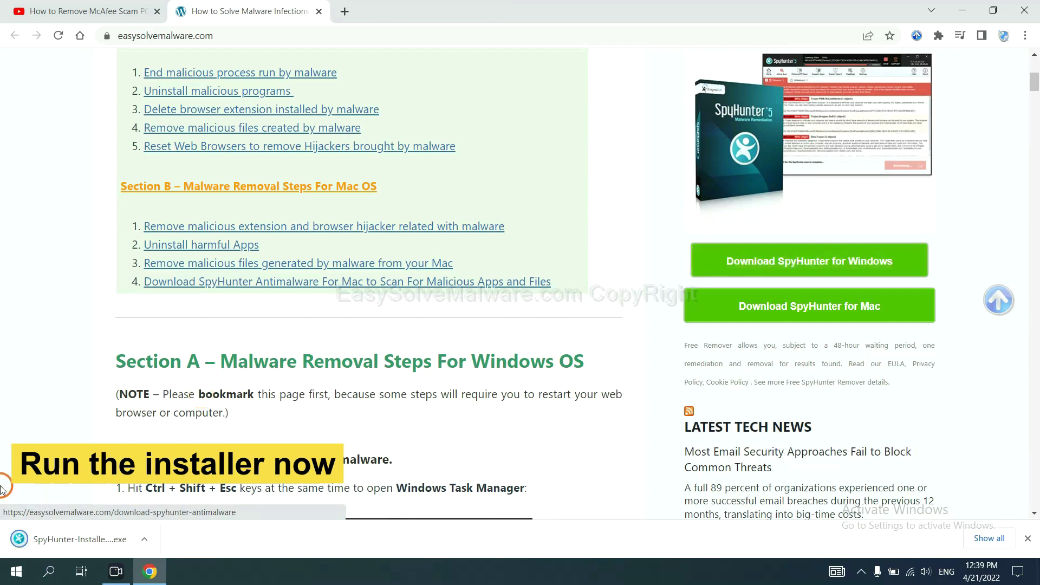
Install SpyHunter 5 in English, accepting the EULA and Privacy Policy.
click(66, 540)
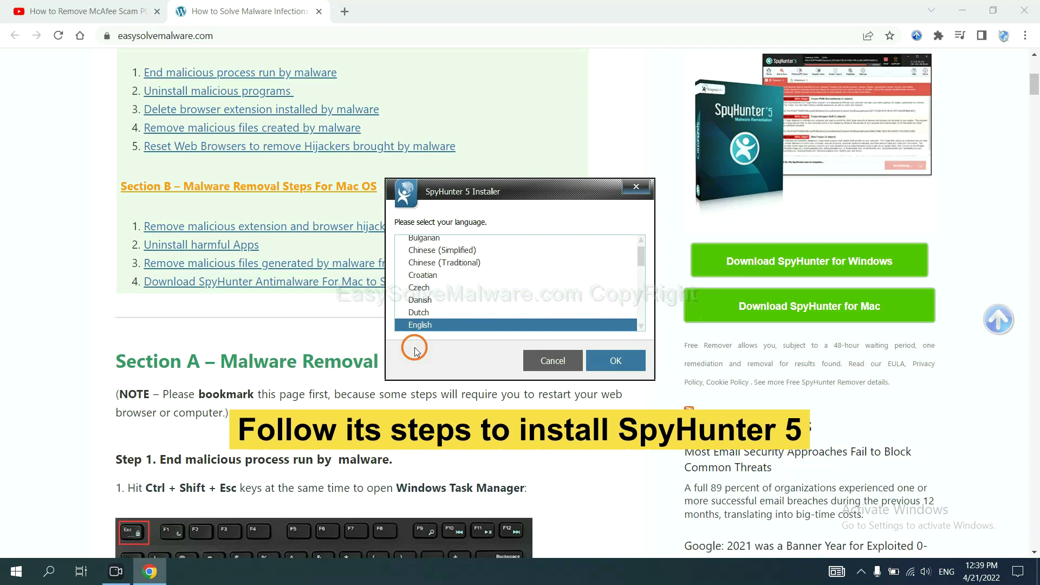
click(603, 360)
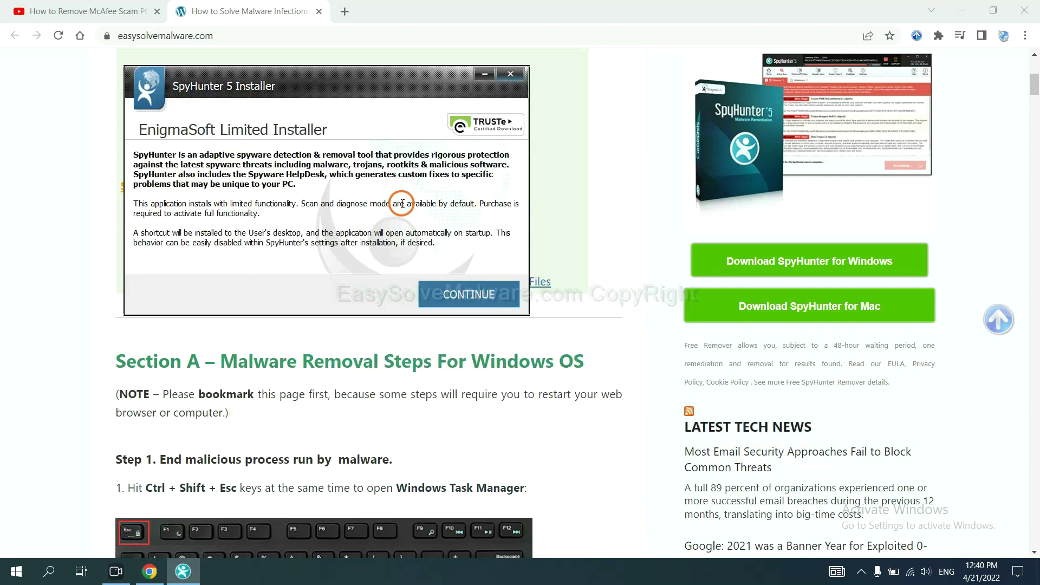
click(446, 296)
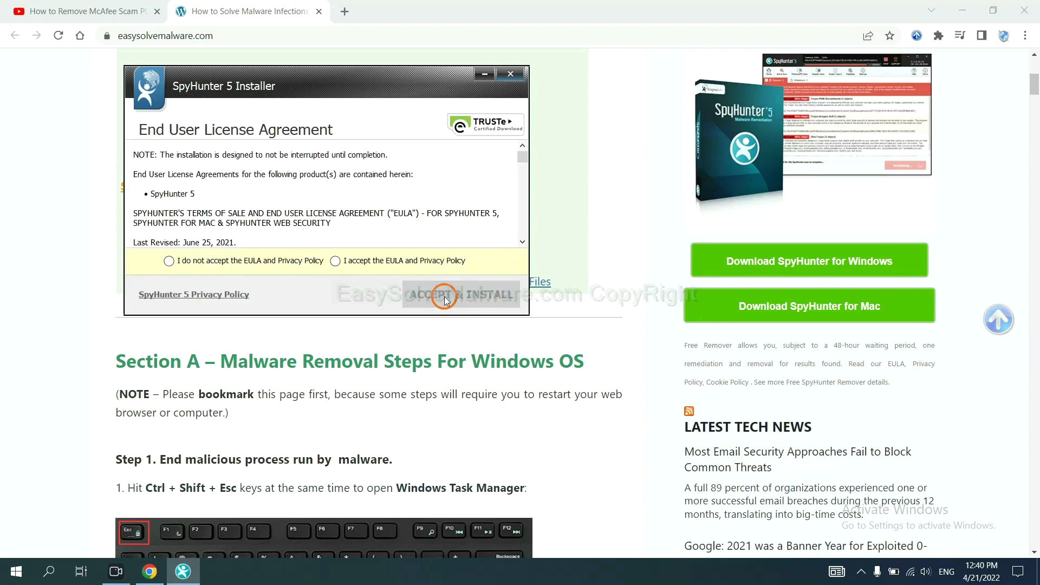
click(335, 261)
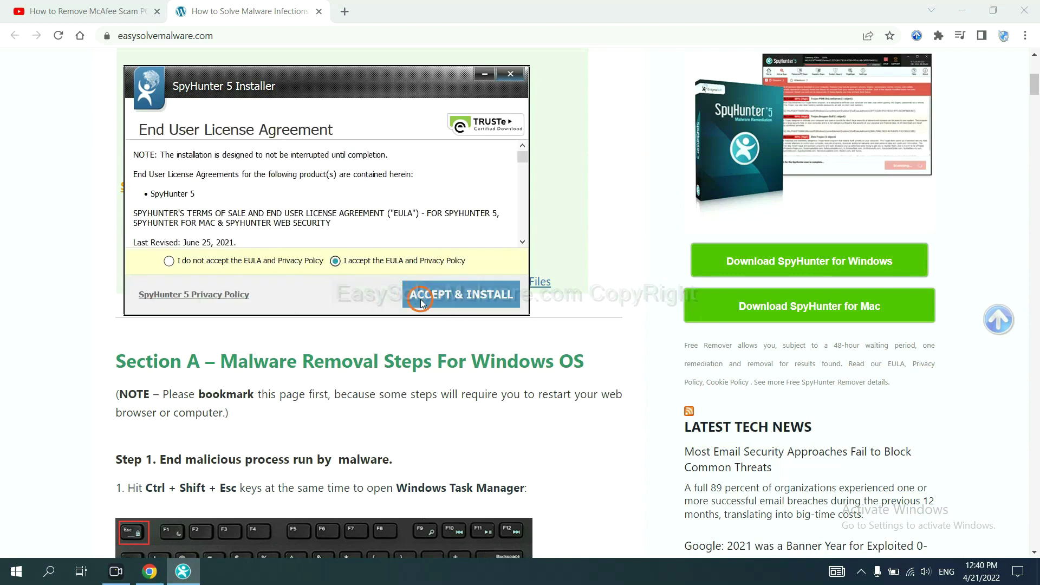
click(422, 303)
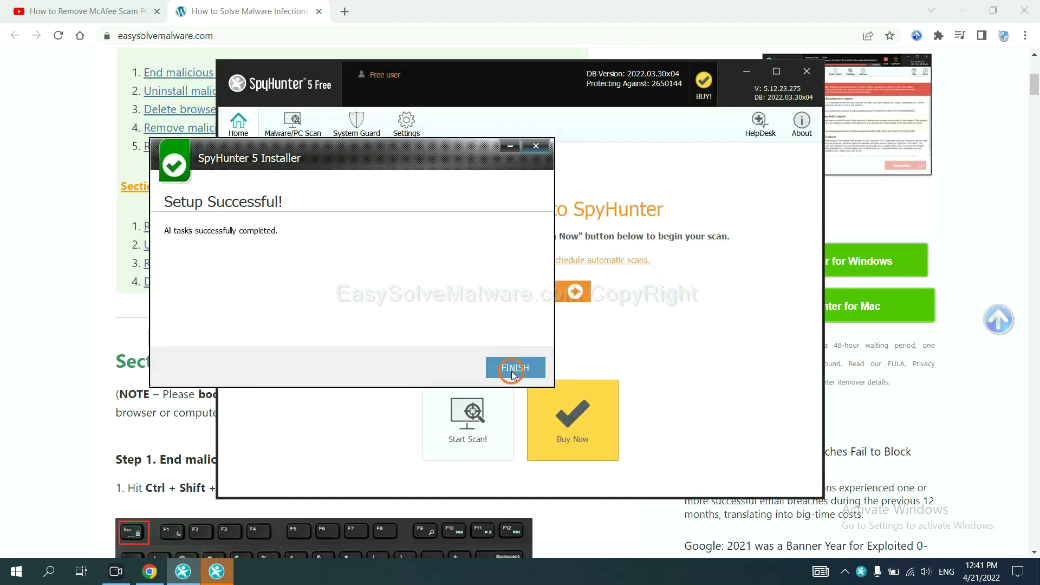
Finish setup, scan the PC, and proceed past the unknown object to removal.
click(513, 365)
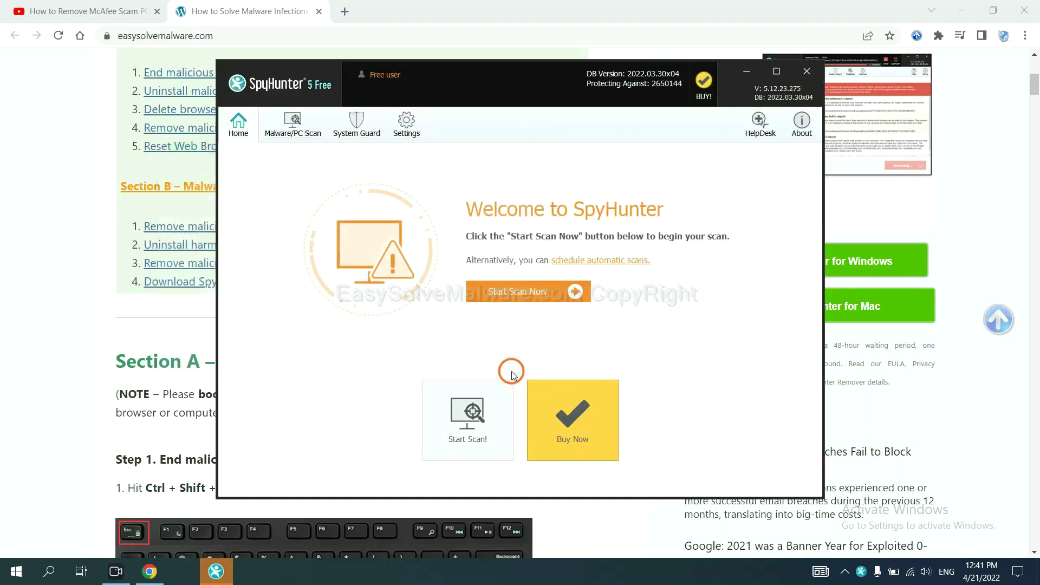
click(512, 296)
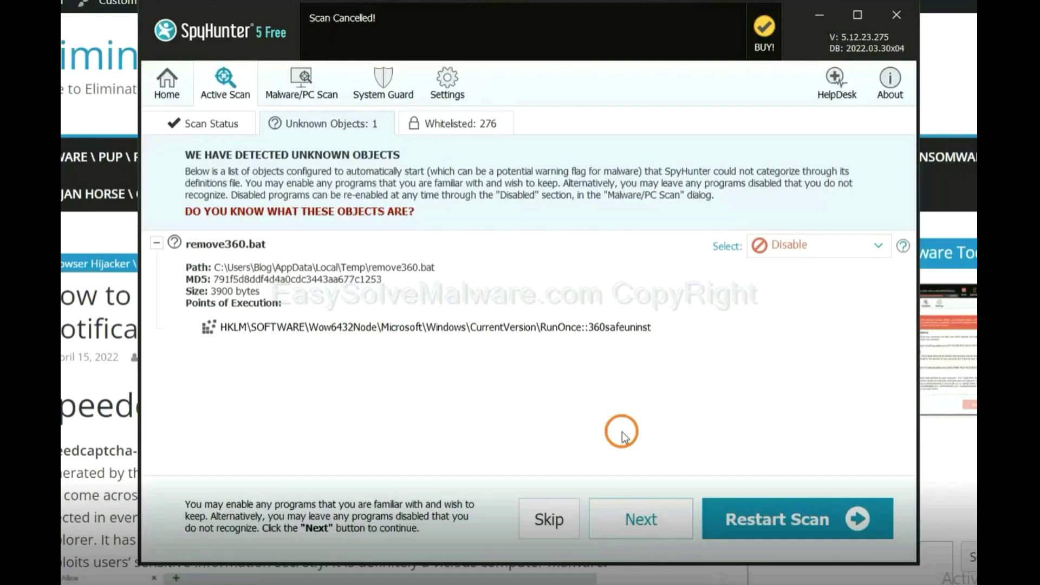
click(639, 515)
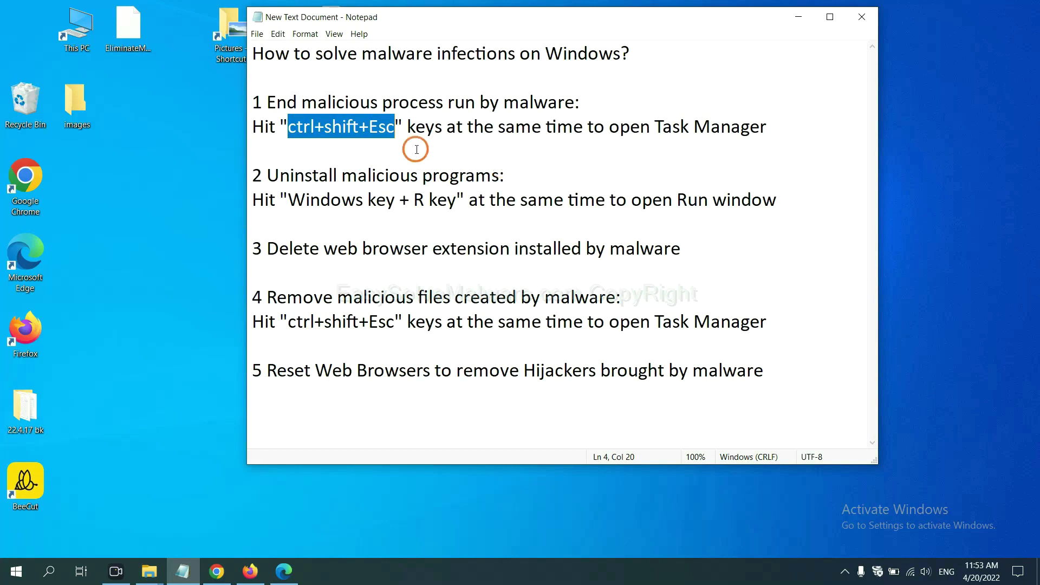
click(369, 130)
drag(395, 130, 289, 130)
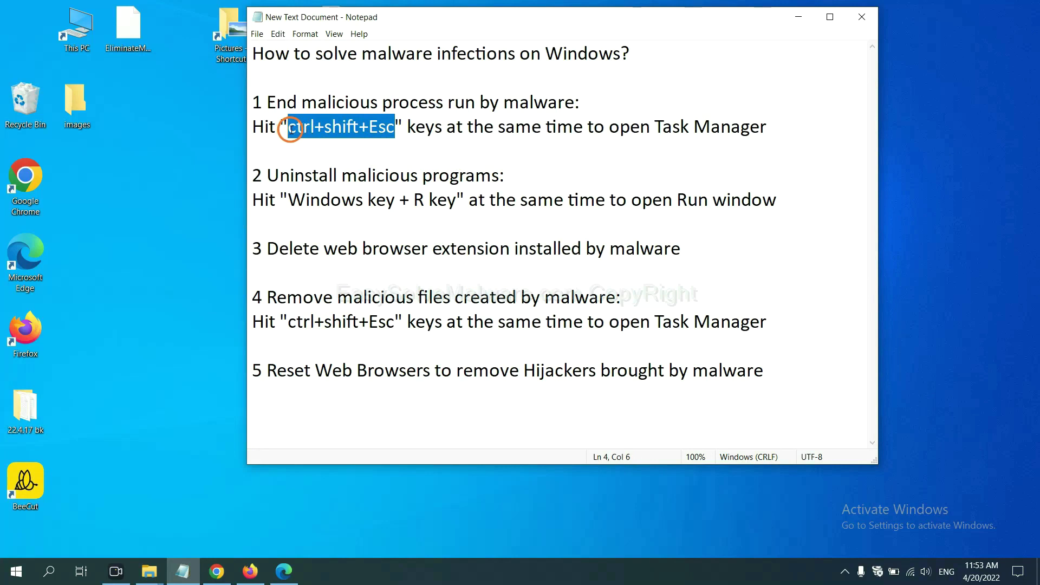
key(ctrl+shift+Escape)
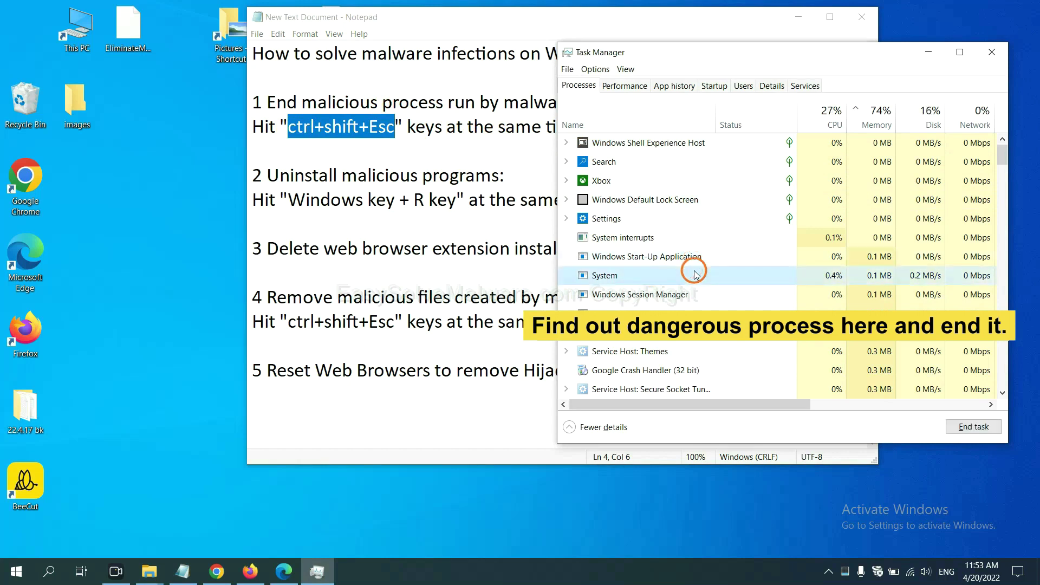
click(691, 314)
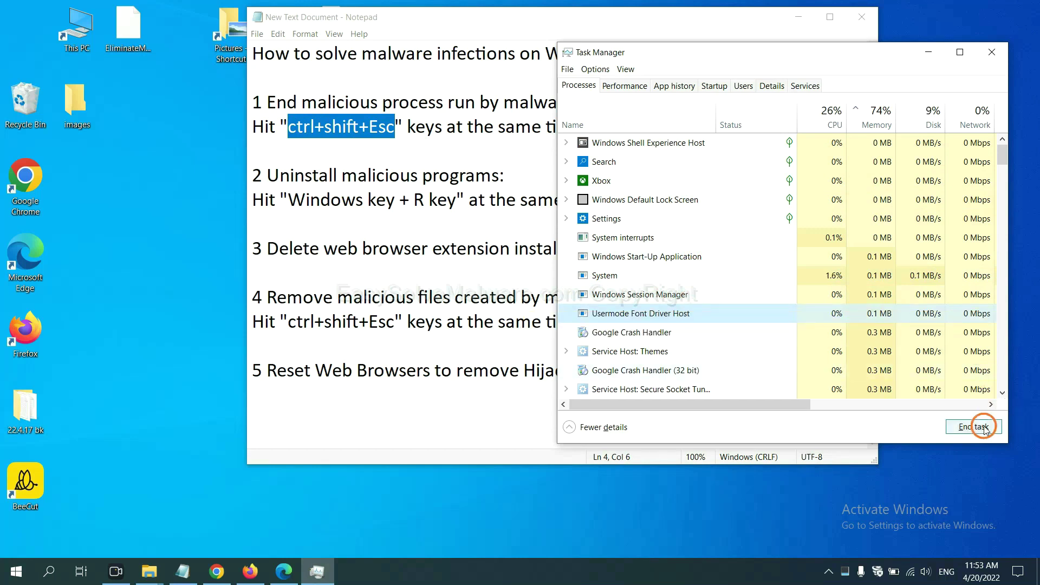
click(991, 52)
key(Down)
key(Down)
key(Down)
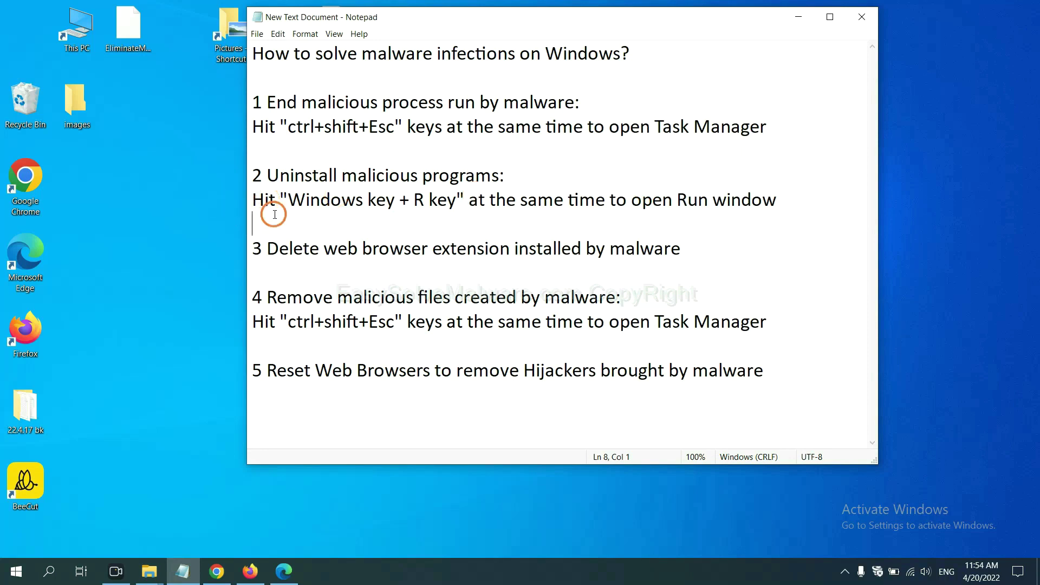
Launch Control Panel by running 'control panel' from the Run dialog.
drag(283, 204, 453, 211)
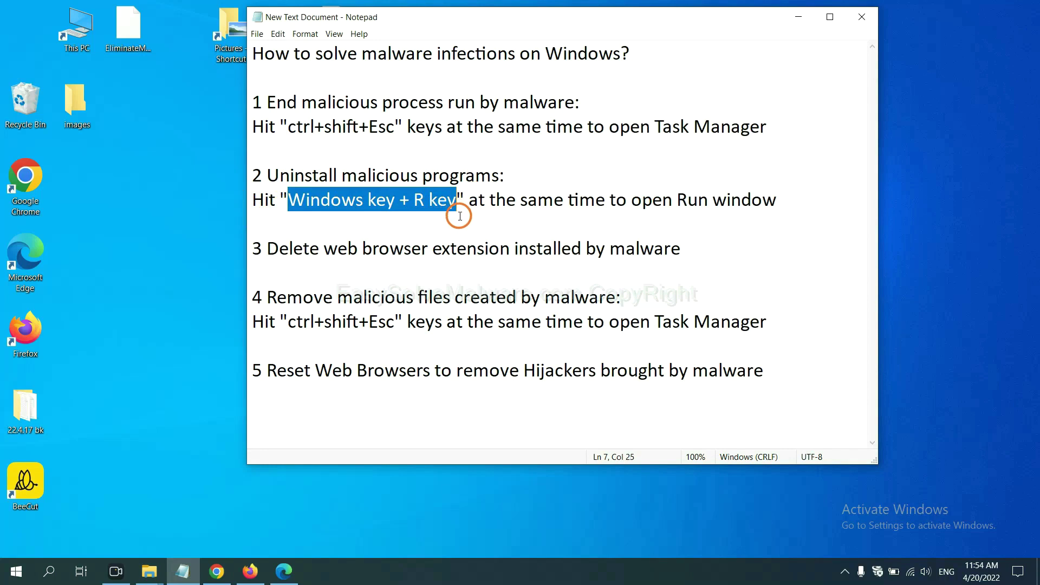
key(super+r)
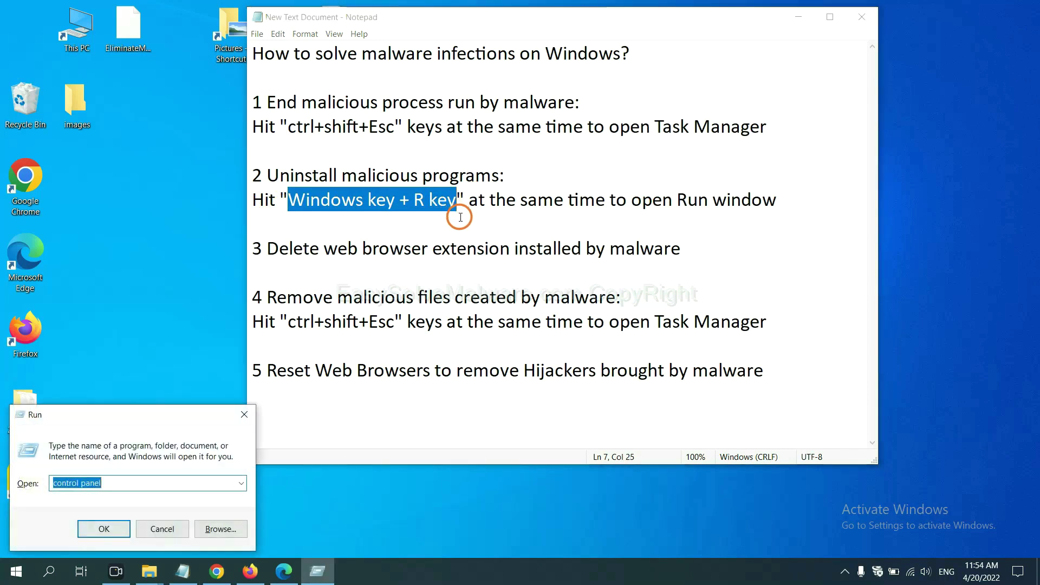
mouse_move(116, 422)
mouse_down()
mouse_move(701, 195)
mouse_move(793, 178)
mouse_up()
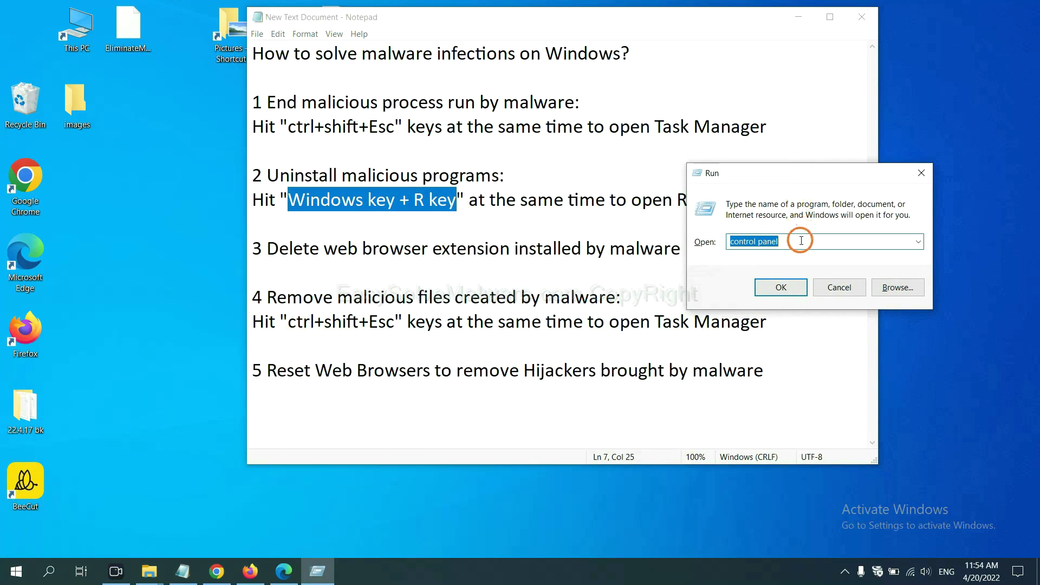
click(802, 241)
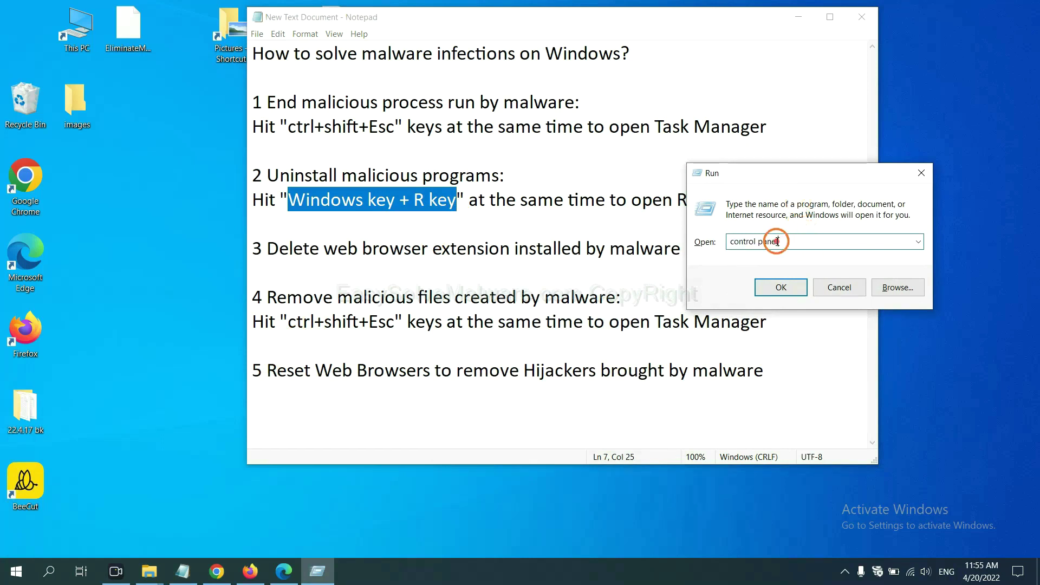
drag(777, 242, 728, 242)
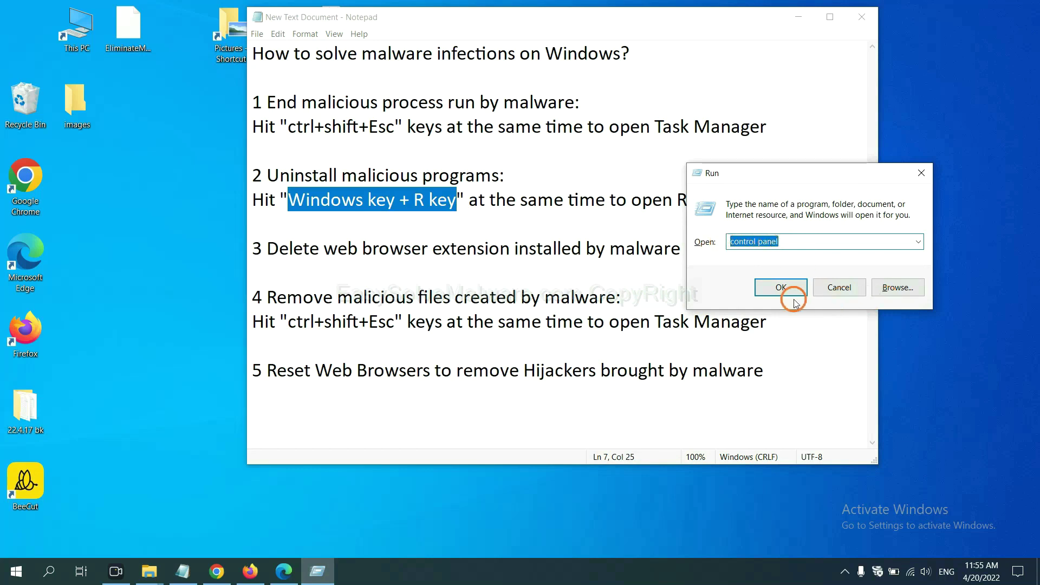
click(777, 293)
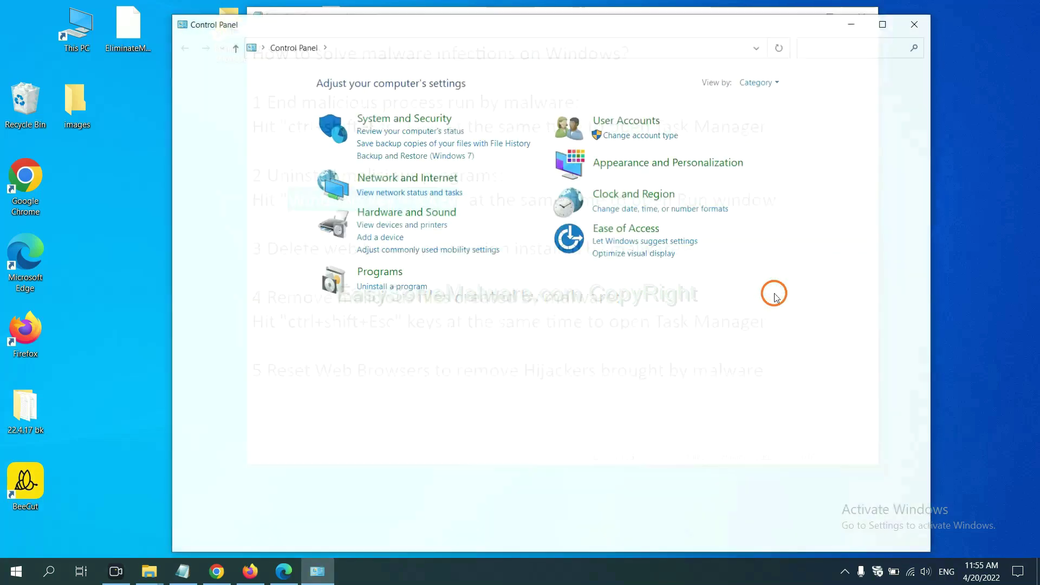
Select Xiph.Org Open Codecs as suspicious in Programs and Features, then close the window.
click(411, 287)
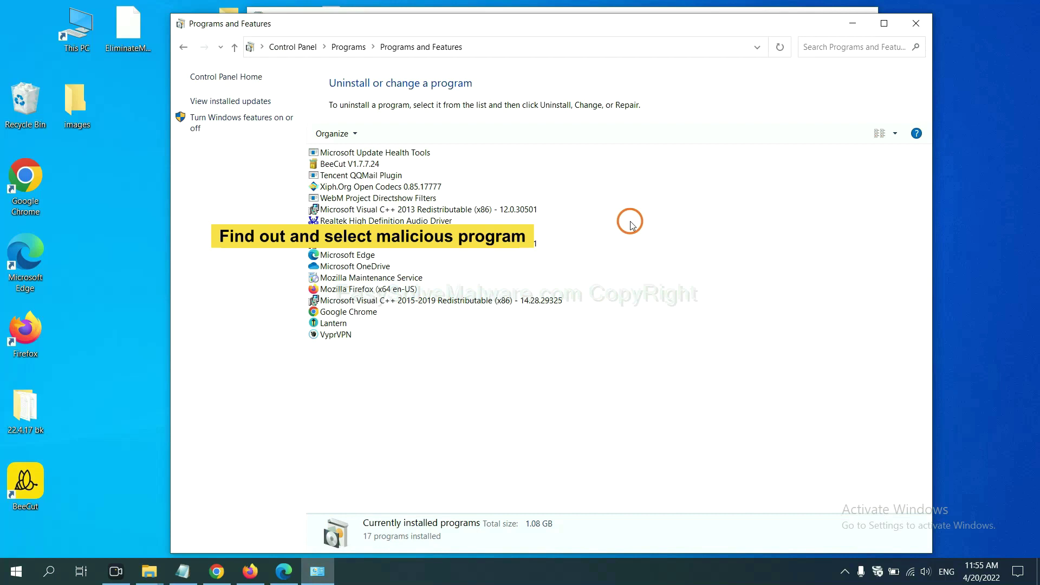
click(410, 187)
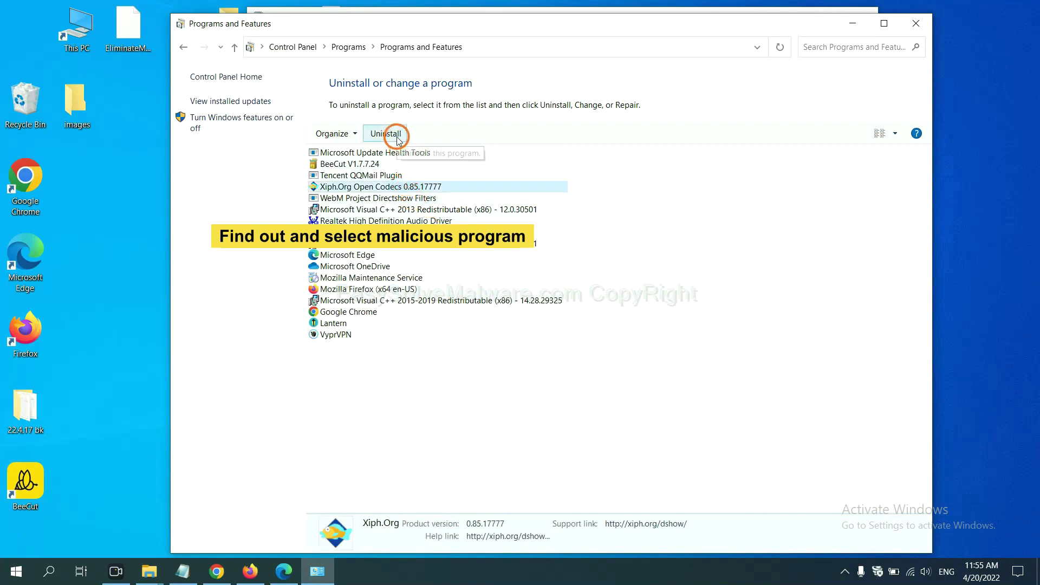
click(923, 27)
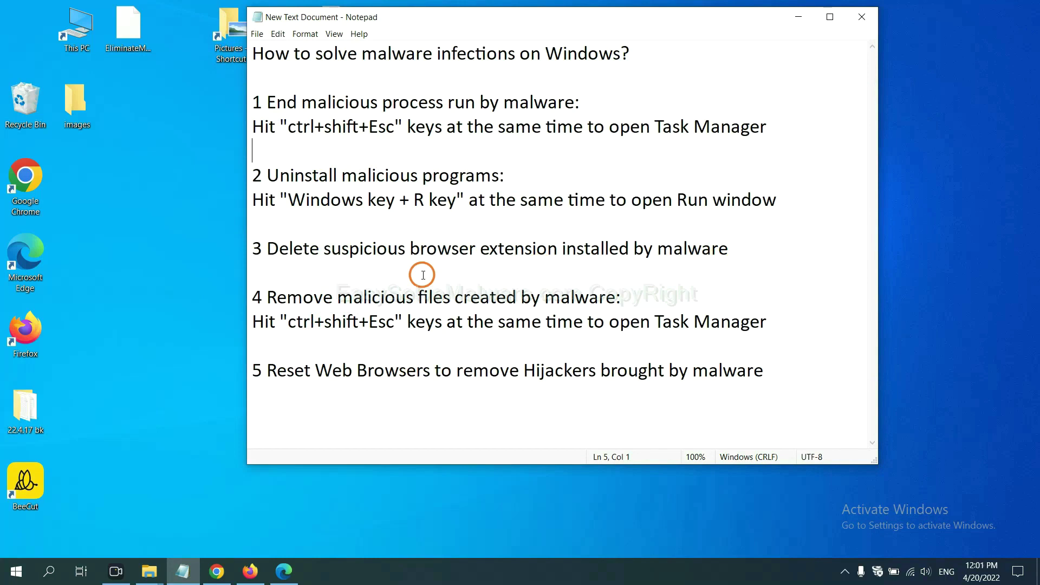
Open Chrome's Extensions page under More tools to check the Scroll To Top extension.
click(218, 570)
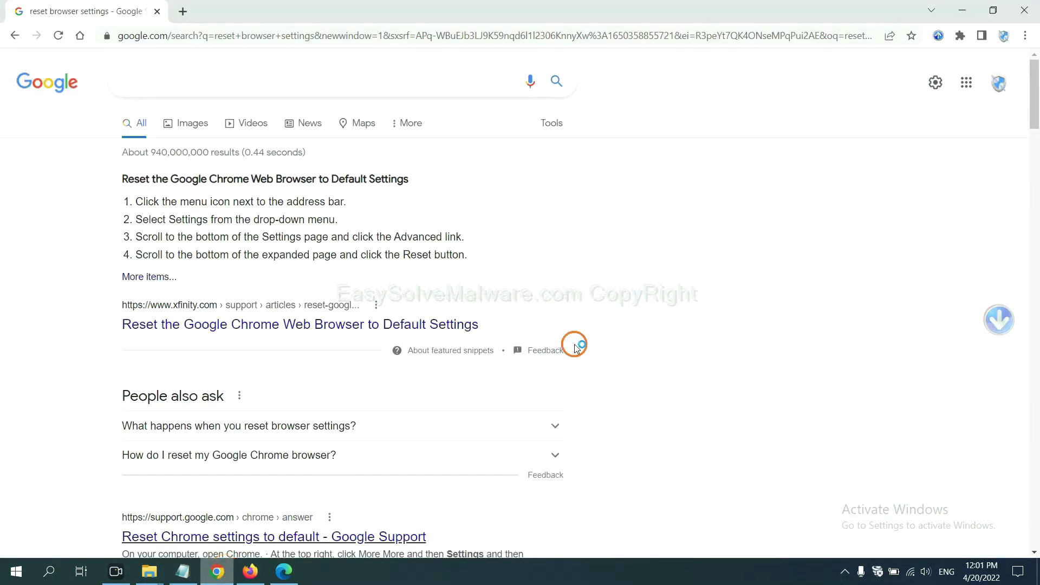
click(1024, 37)
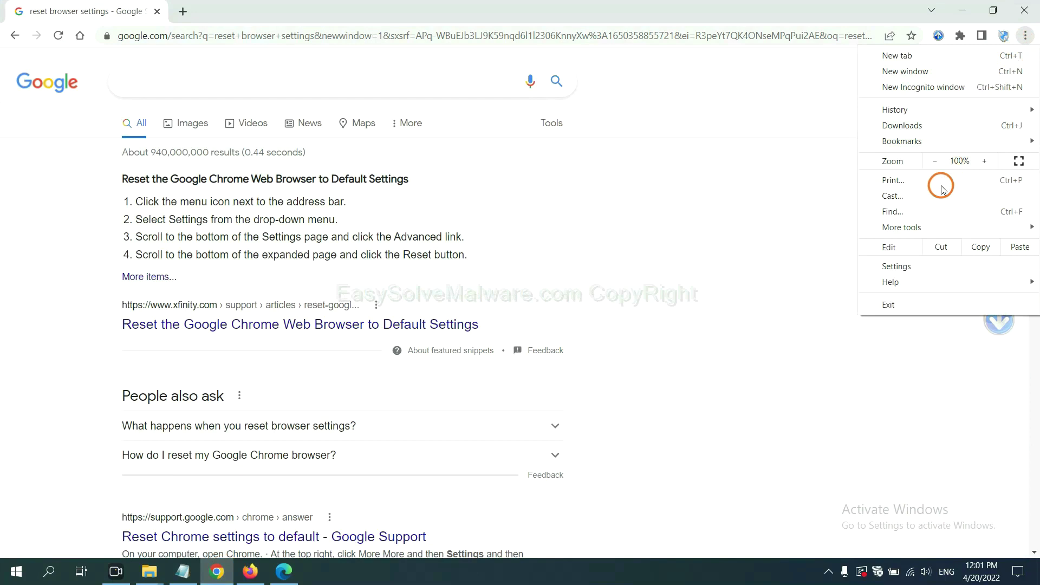
mouse_move(903, 228)
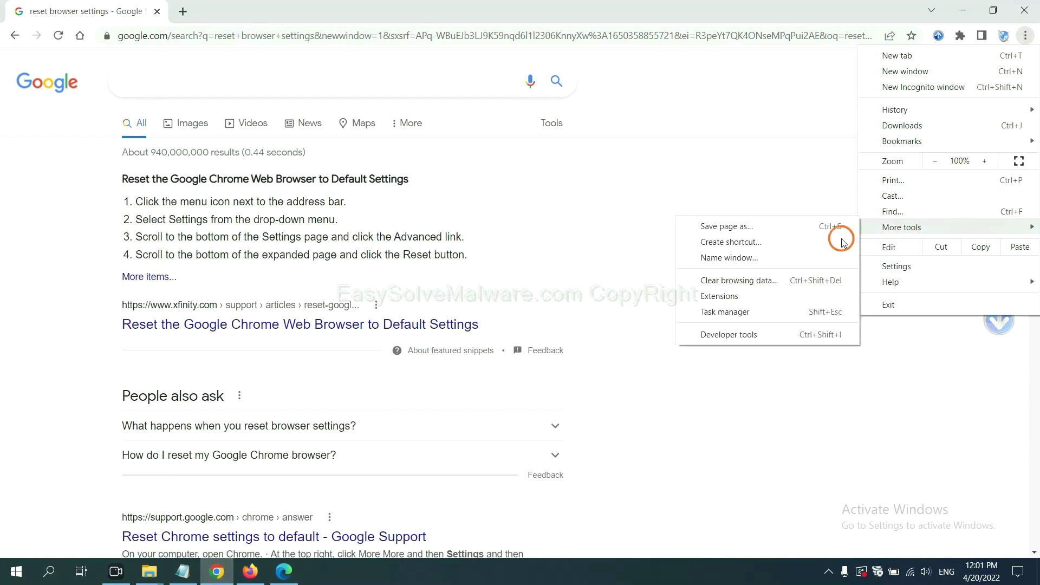
click(767, 295)
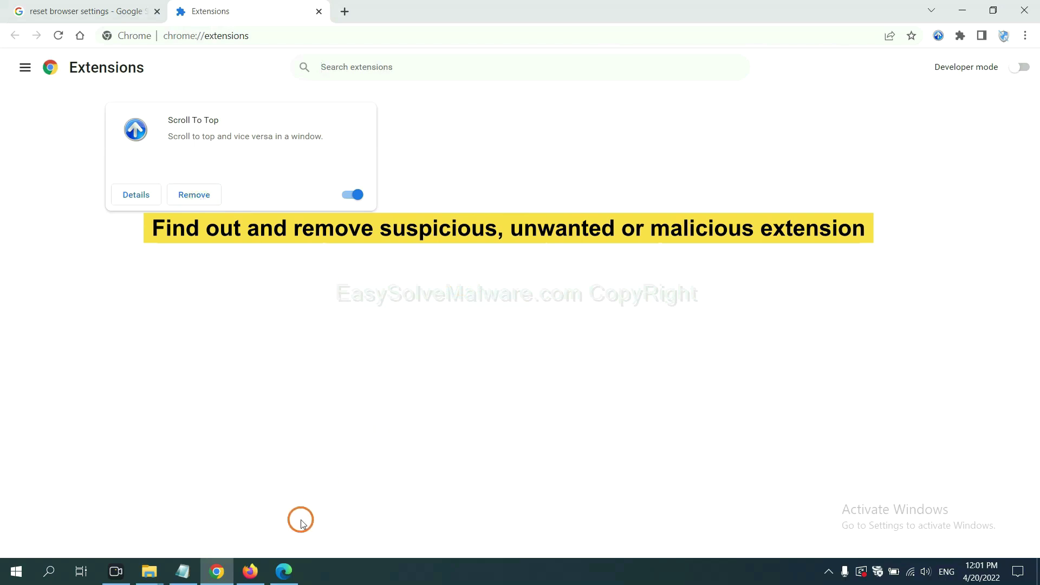
Show the GIPHY for Firefox options in Firefox's Add-ons manager, then switch to Edge.
click(249, 571)
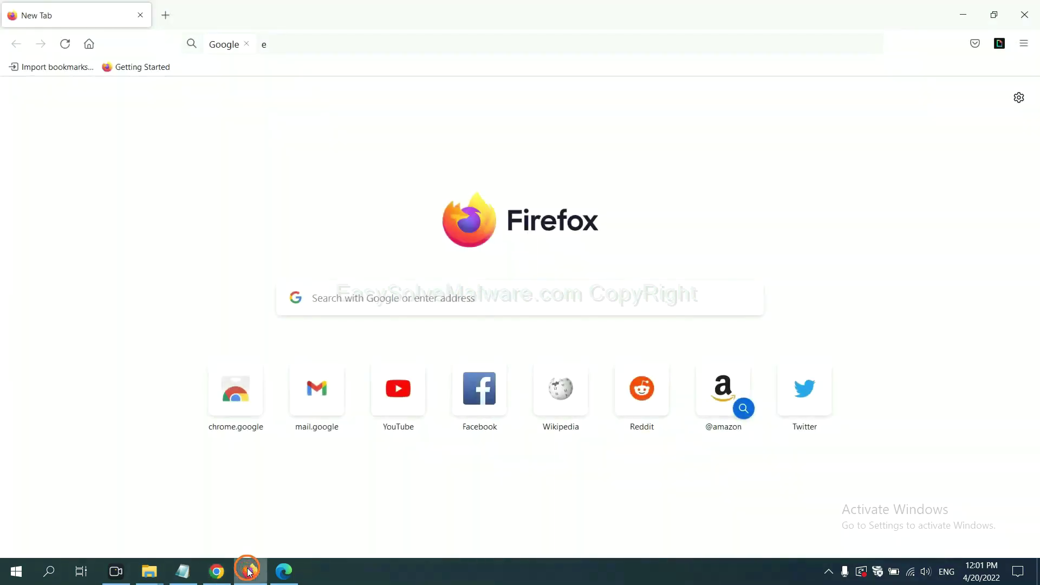
click(1024, 43)
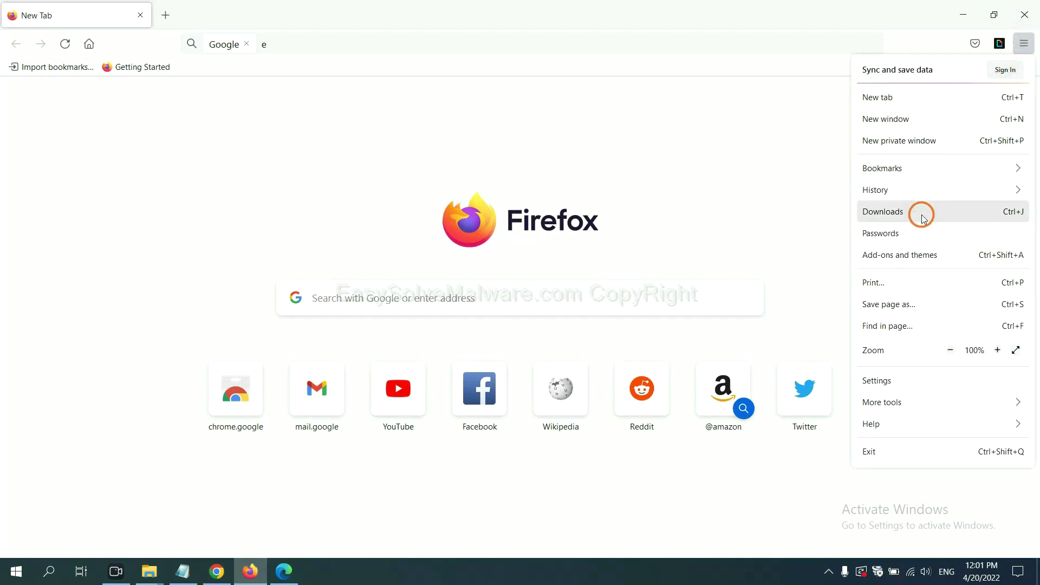
click(910, 264)
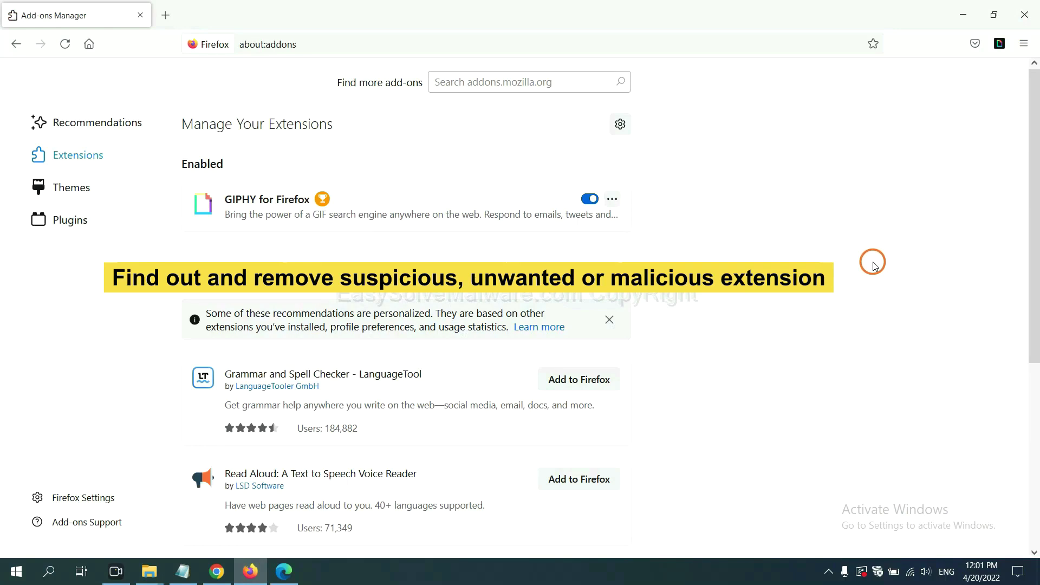
click(612, 201)
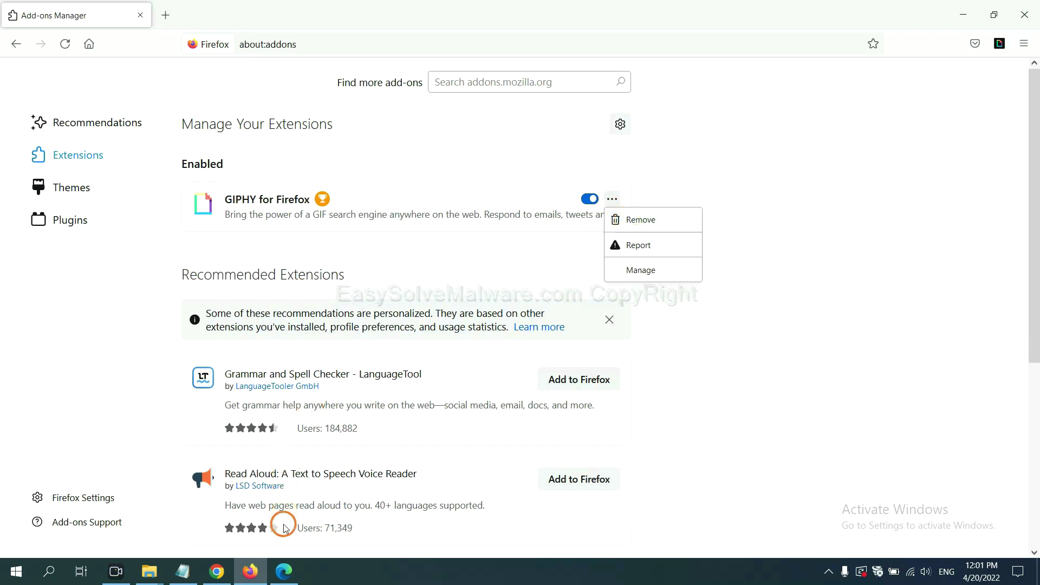
click(284, 576)
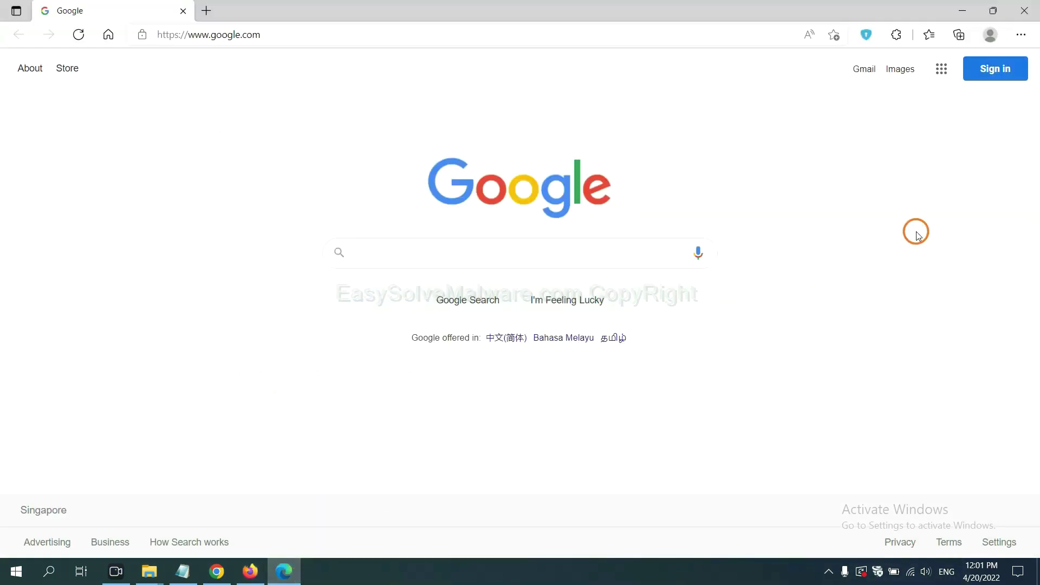
Remove the ArcVpn Free Fast VPN Proxy extension from Edge and minimise the browser.
click(1021, 36)
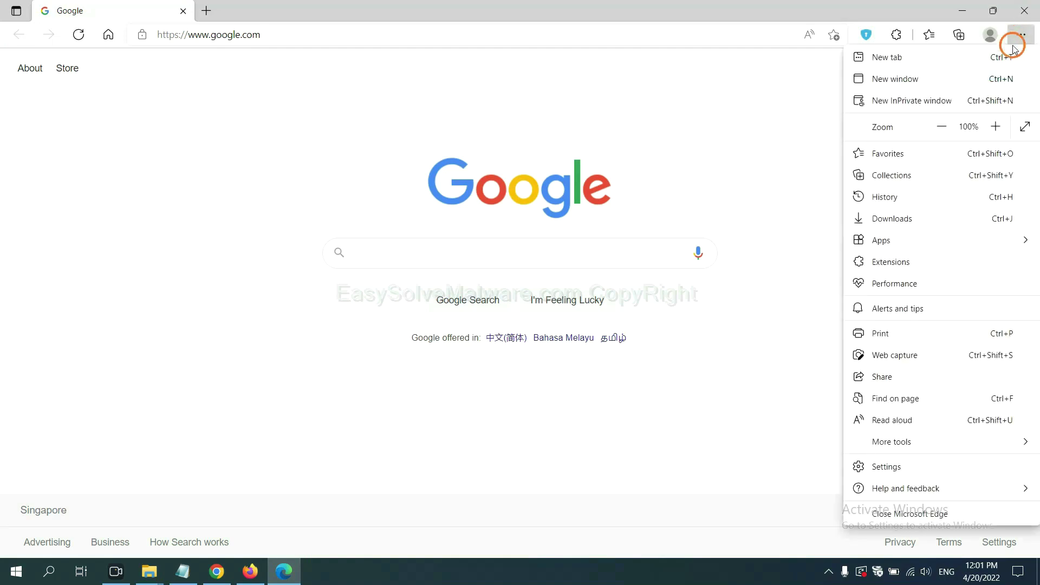
right_click(896, 263)
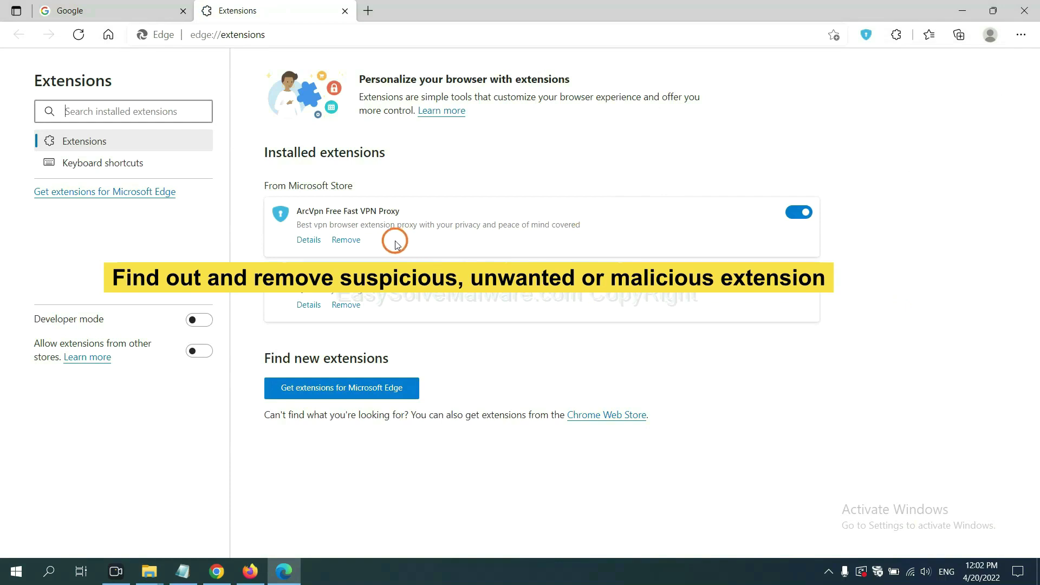
click(356, 244)
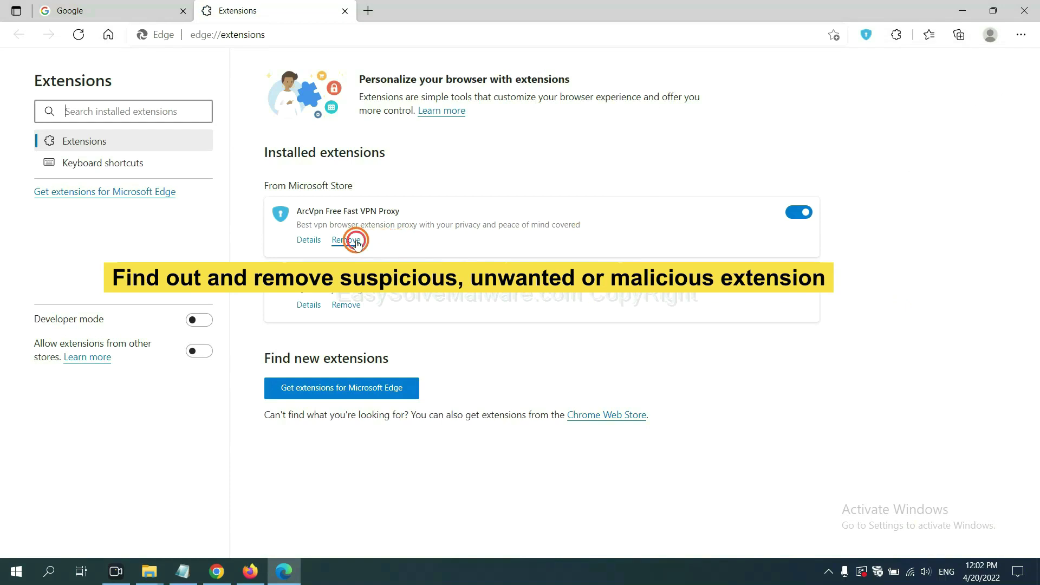
click(773, 128)
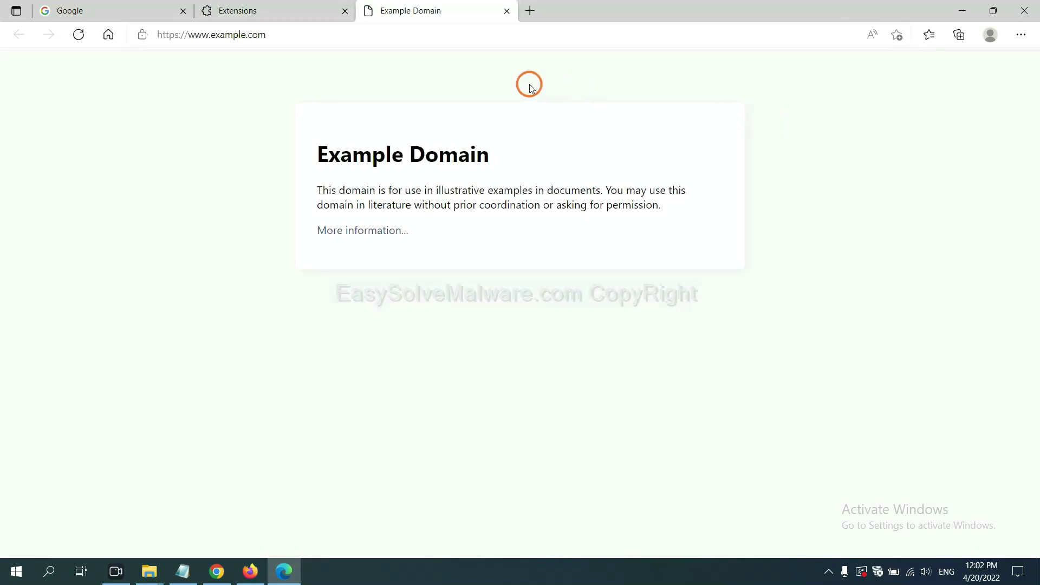
click(1034, 579)
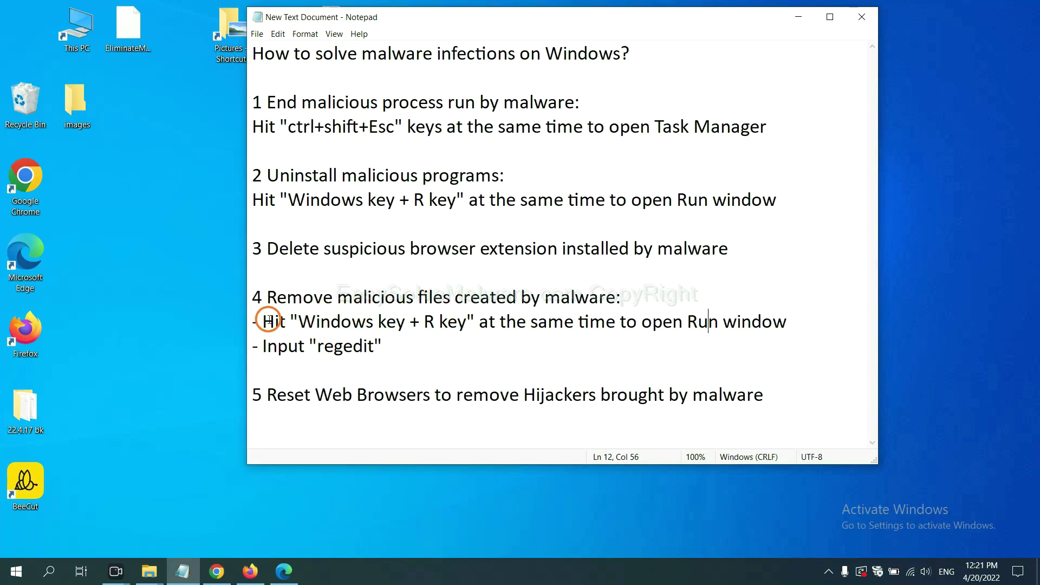
Launch Registry Editor by running regedit from the Run dialog.
drag(263, 321, 590, 336)
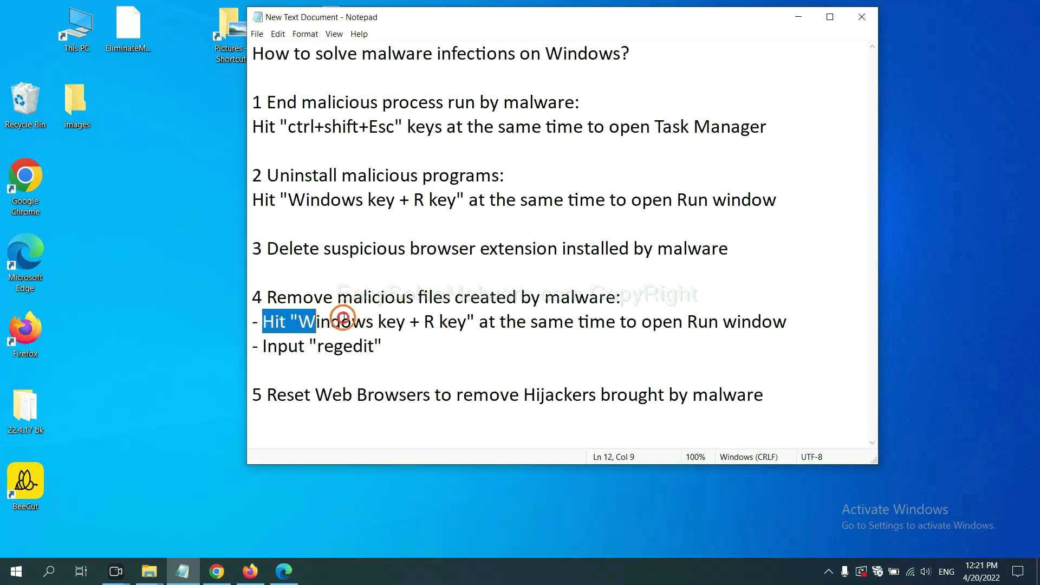
click(604, 328)
key(super+r)
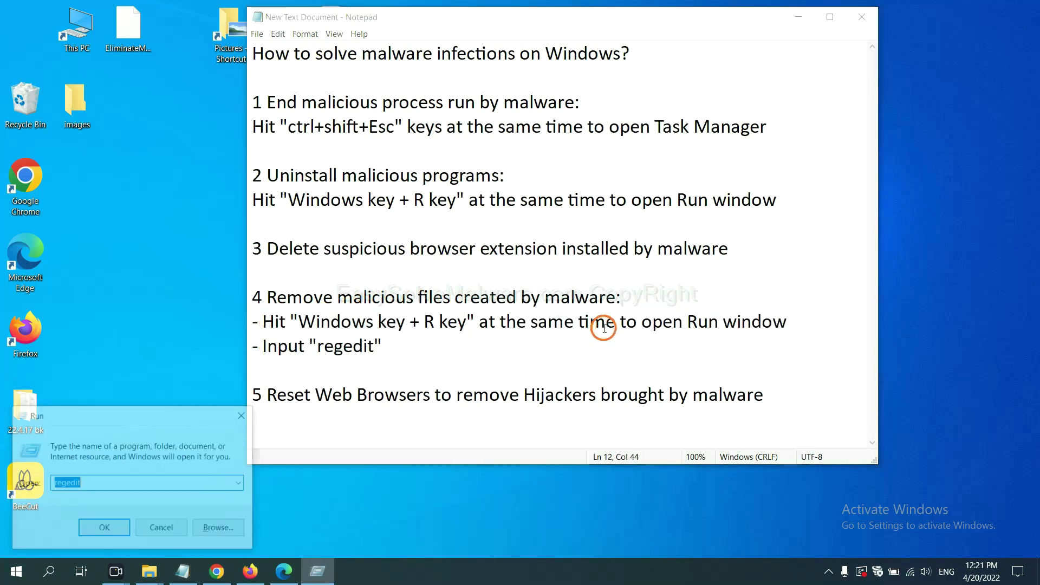
drag(190, 413, 828, 217)
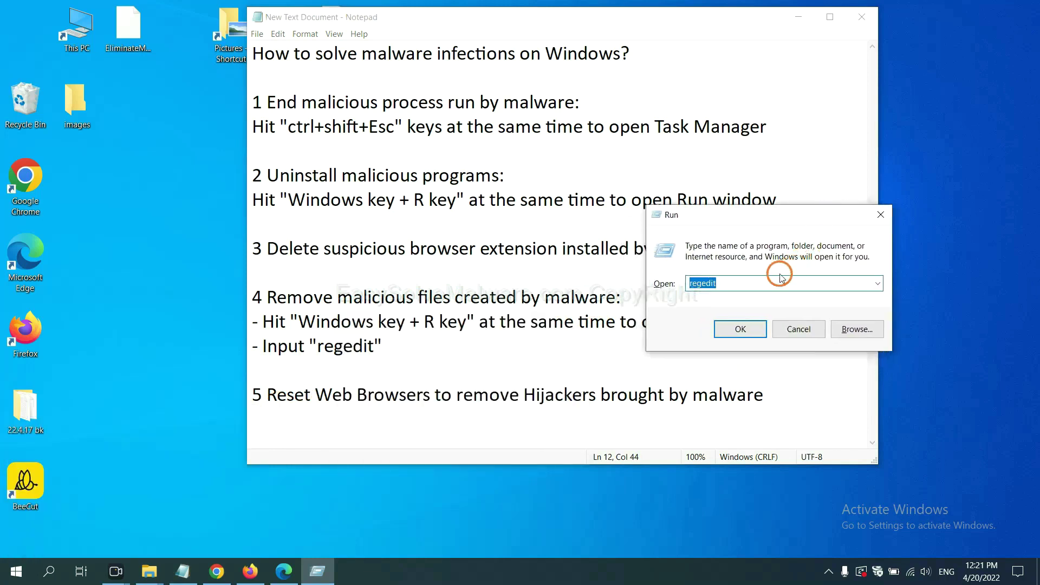
click(761, 283)
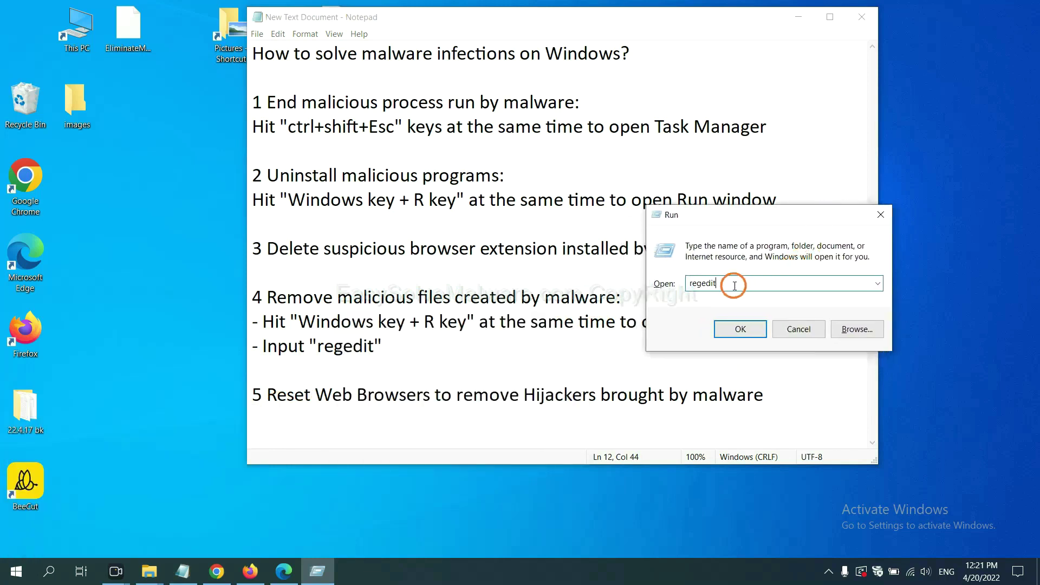
click(739, 328)
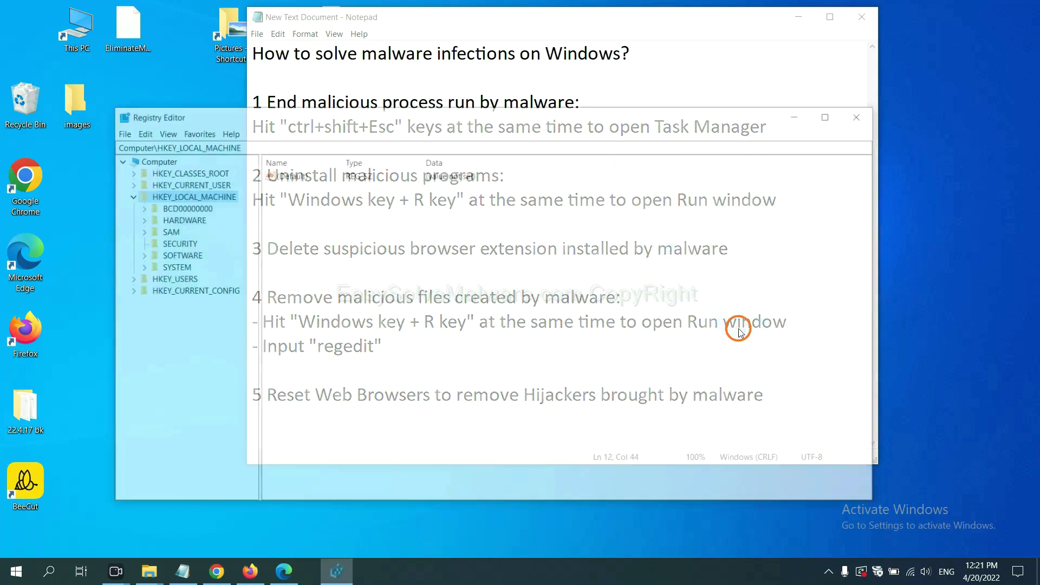
Search the registry for 'be' with Edit > Find, locating the BeeCut.exe value.
click(142, 132)
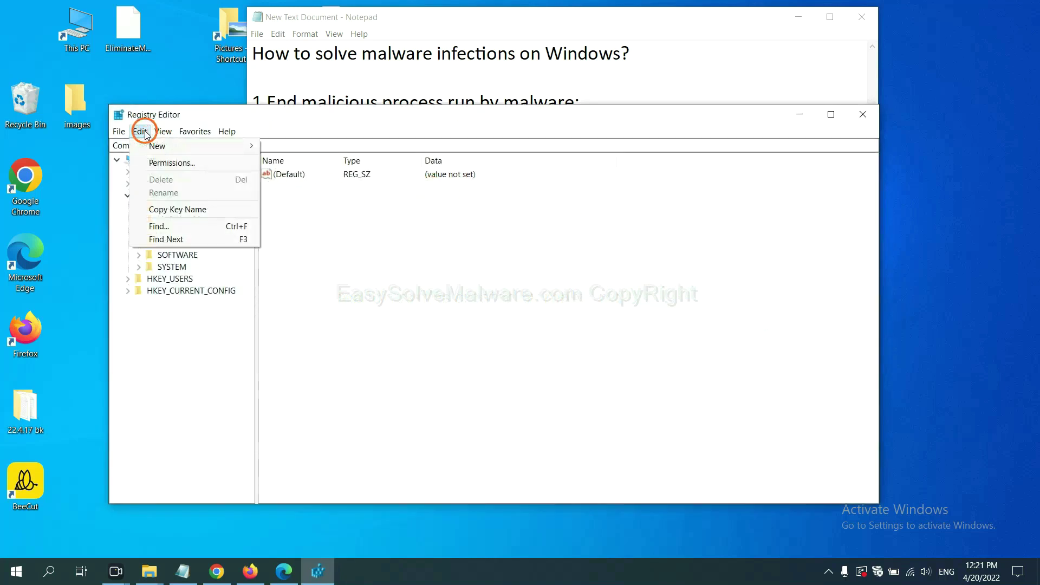
click(185, 228)
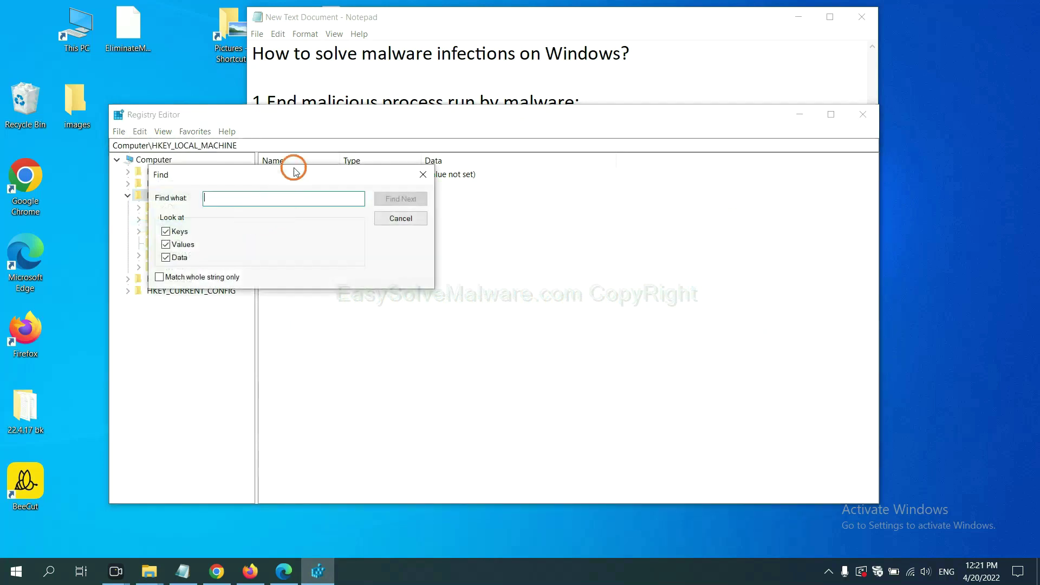
drag(299, 175, 401, 199)
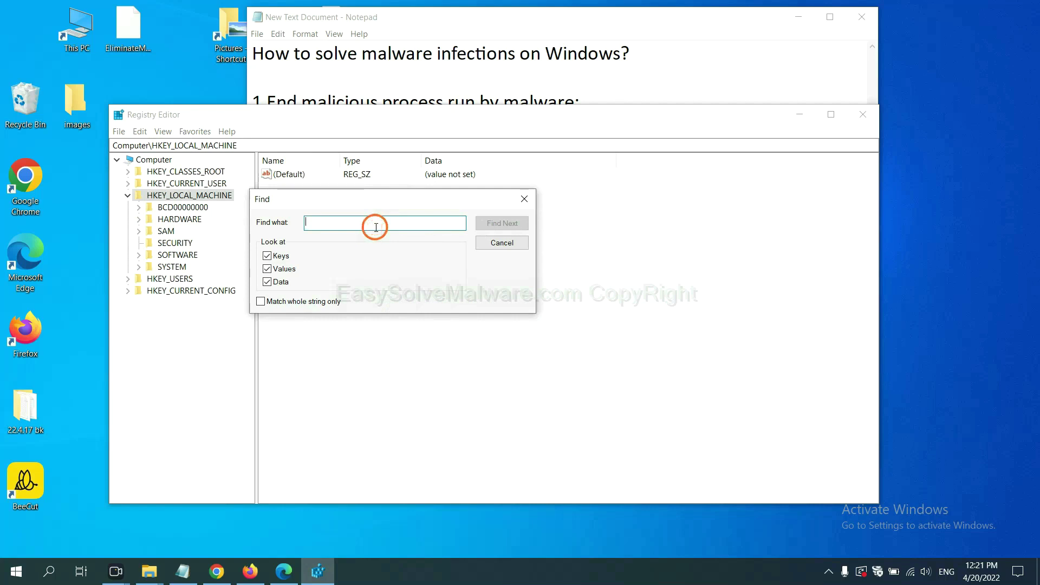
text(beecut)
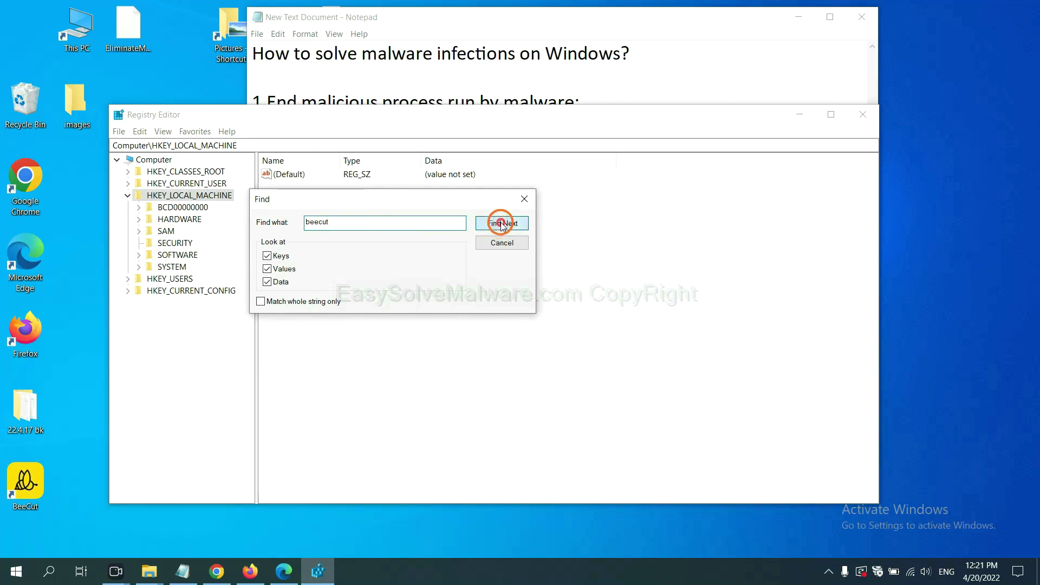
click(501, 223)
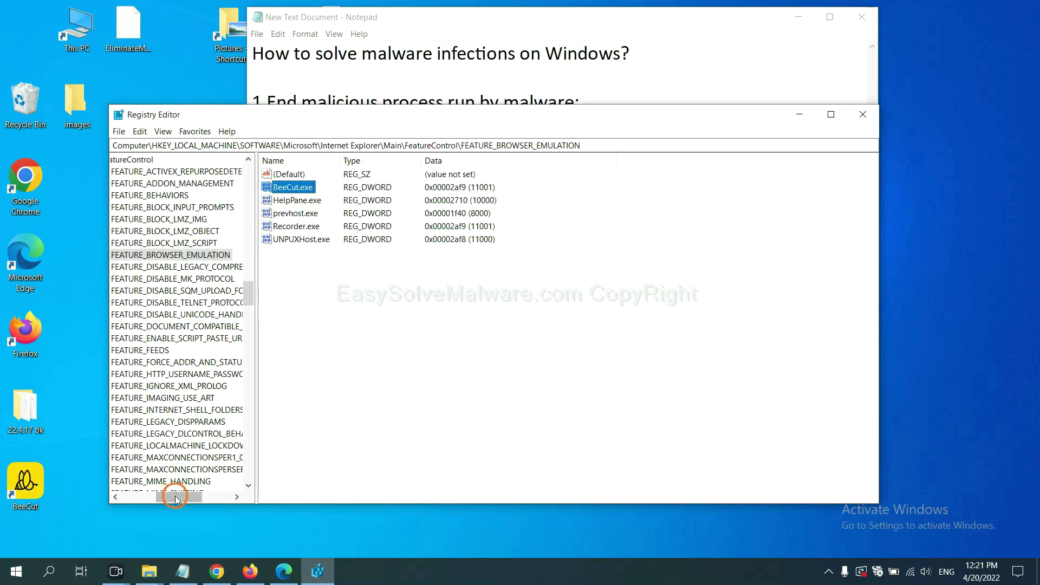
mouse_move(174, 497)
mouse_down()
mouse_move(165, 497)
mouse_move(176, 492)
mouse_up()
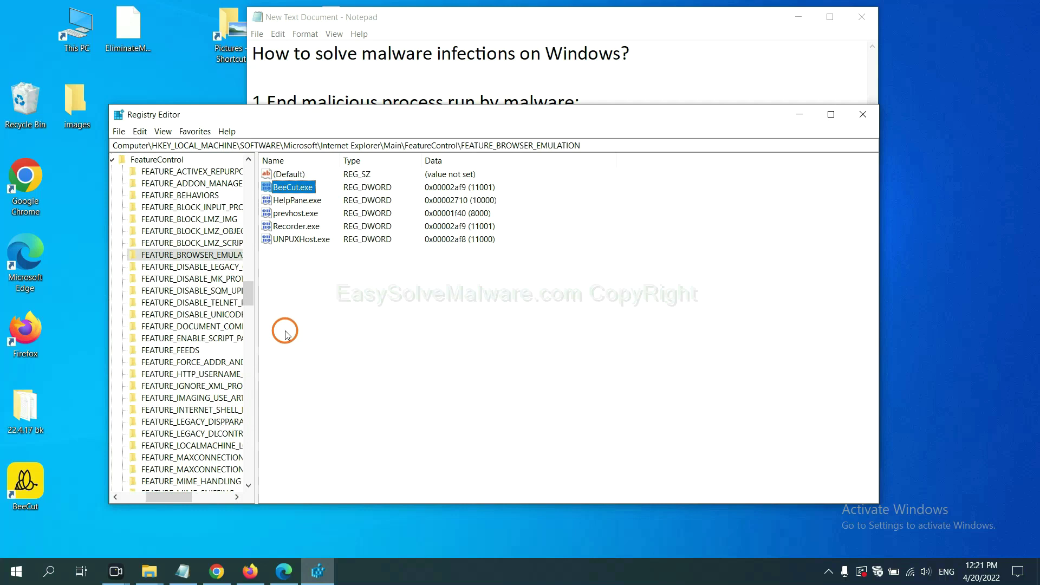
right_click(212, 257)
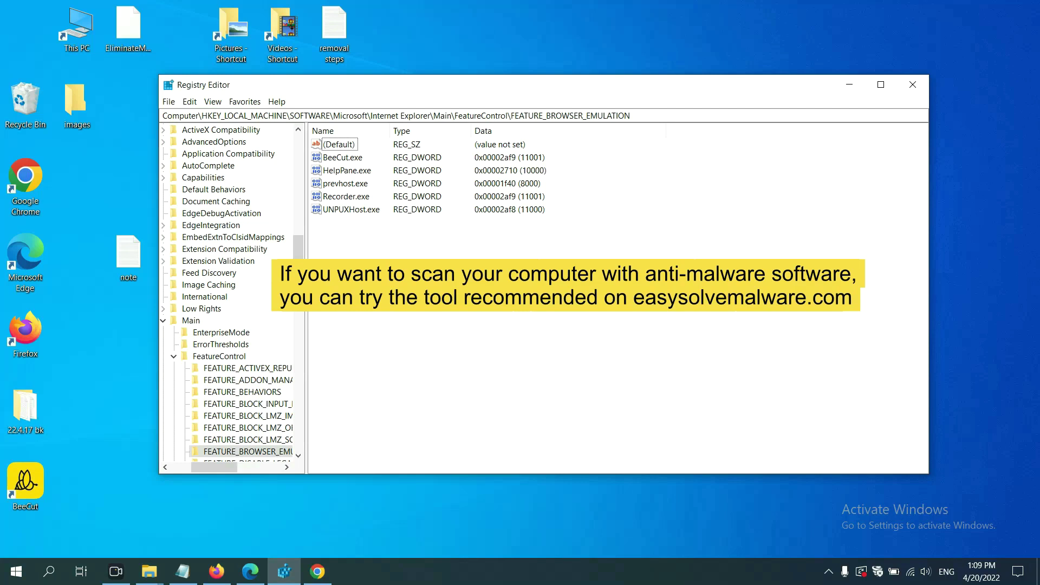
Switch to Chrome's easysolvemalware.com removal guide and scroll through its Quick Menu of steps.
click(325, 576)
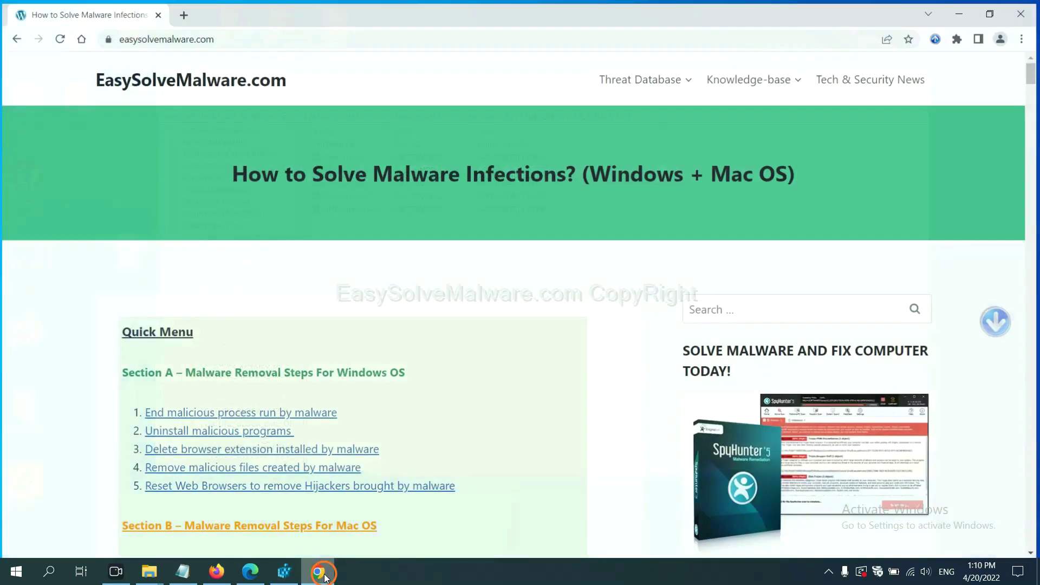
scroll(752, 292, down, 1)
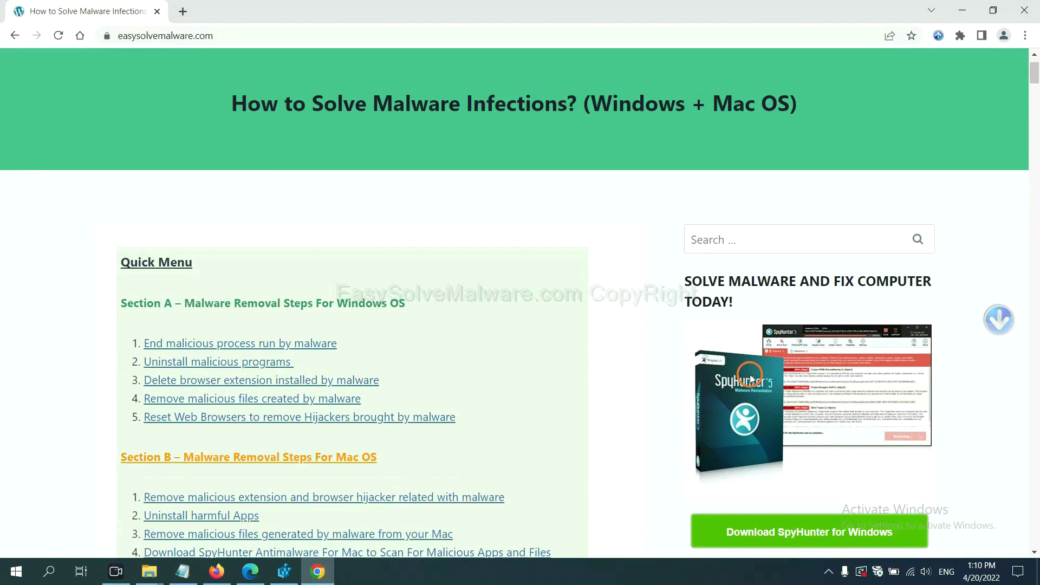
scroll(751, 378, up, 1)
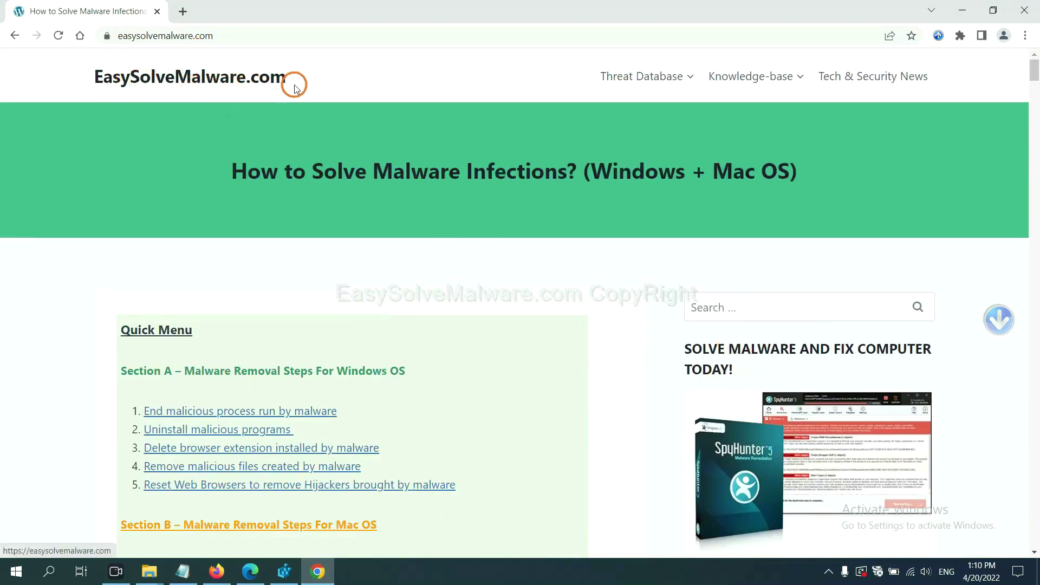
scroll(862, 398, down, 2)
scroll(826, 336, down, 1)
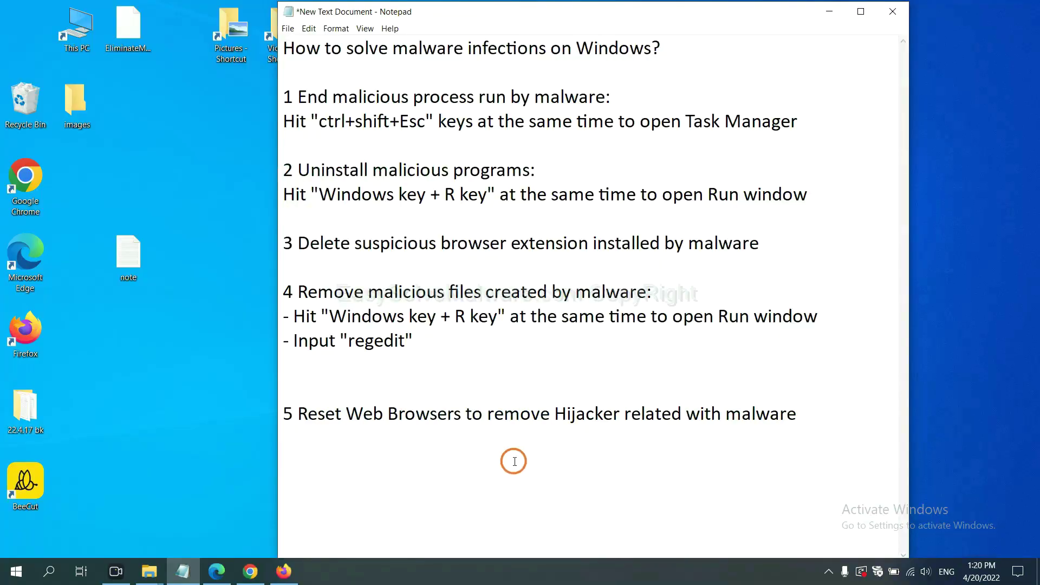
Search Chrome's settings for 'reset' and request restoring settings to their original defaults.
click(242, 582)
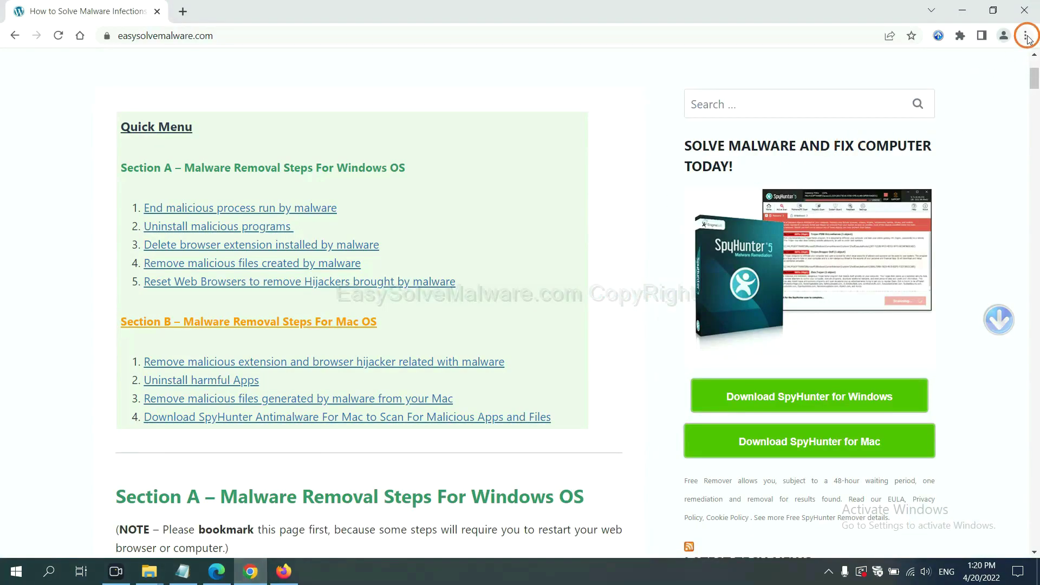
click(1028, 39)
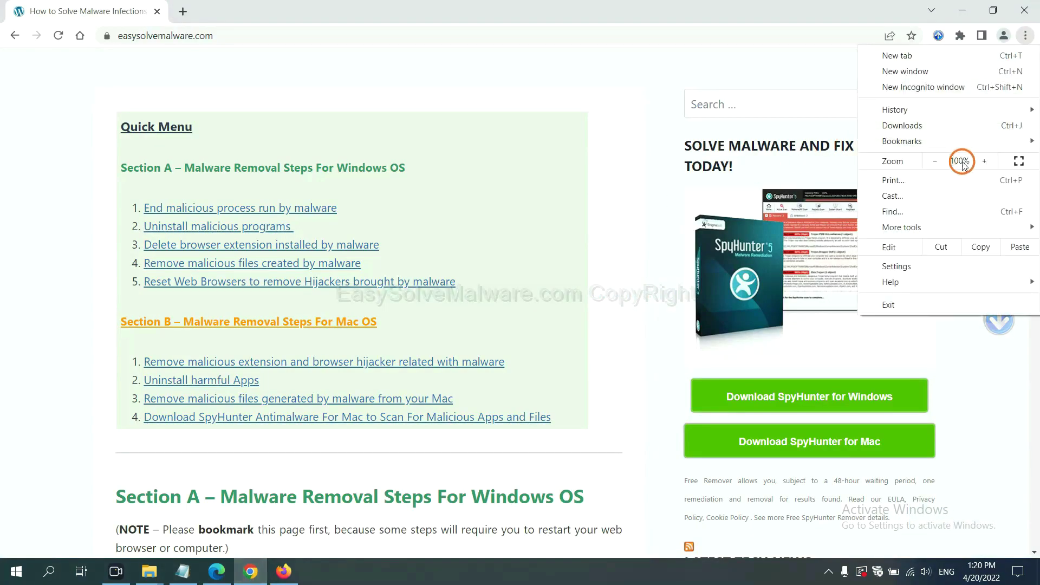
click(911, 262)
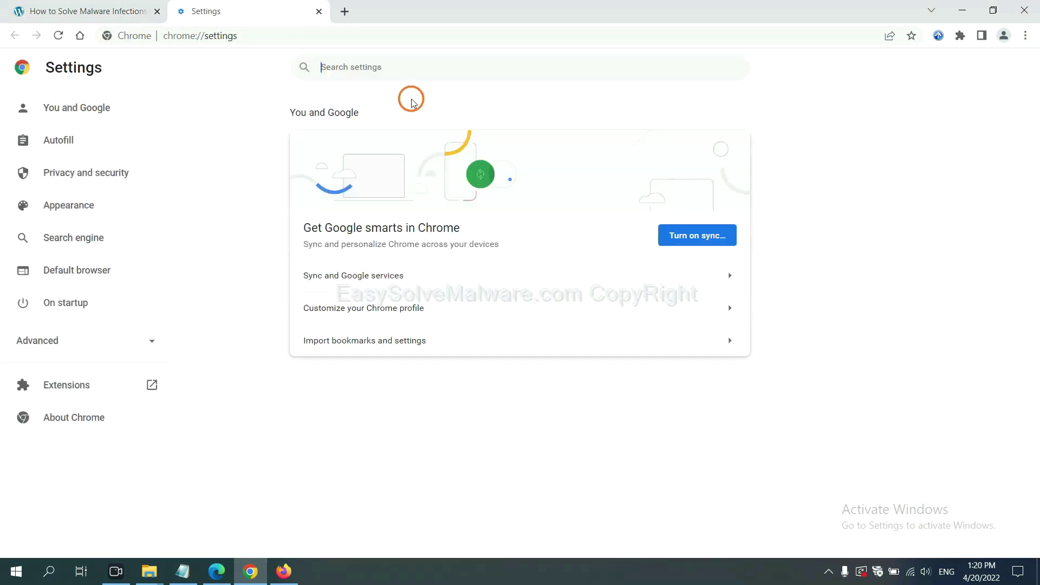
text(r)
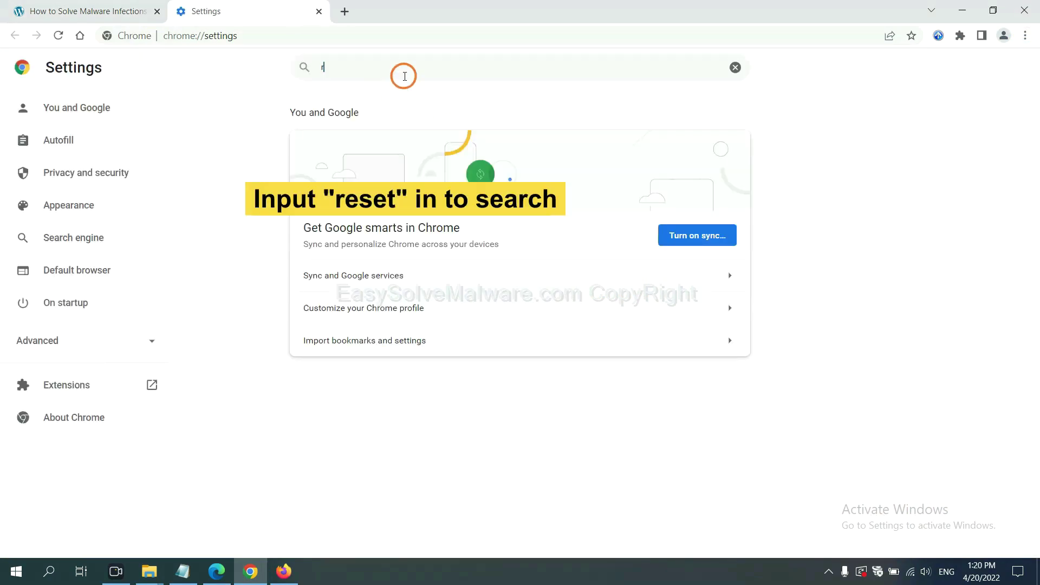
text(eset)
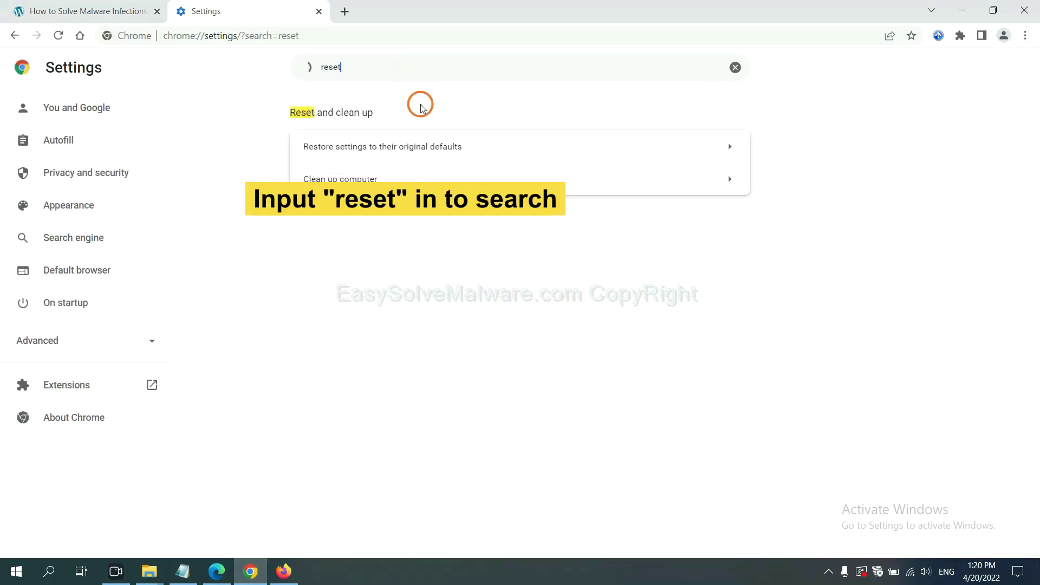
click(443, 145)
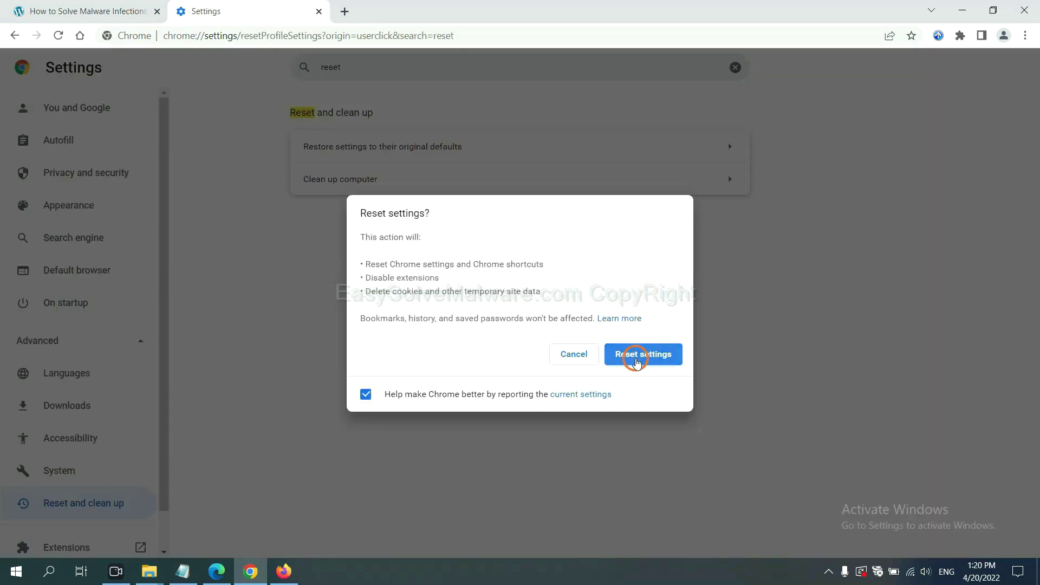
click(284, 572)
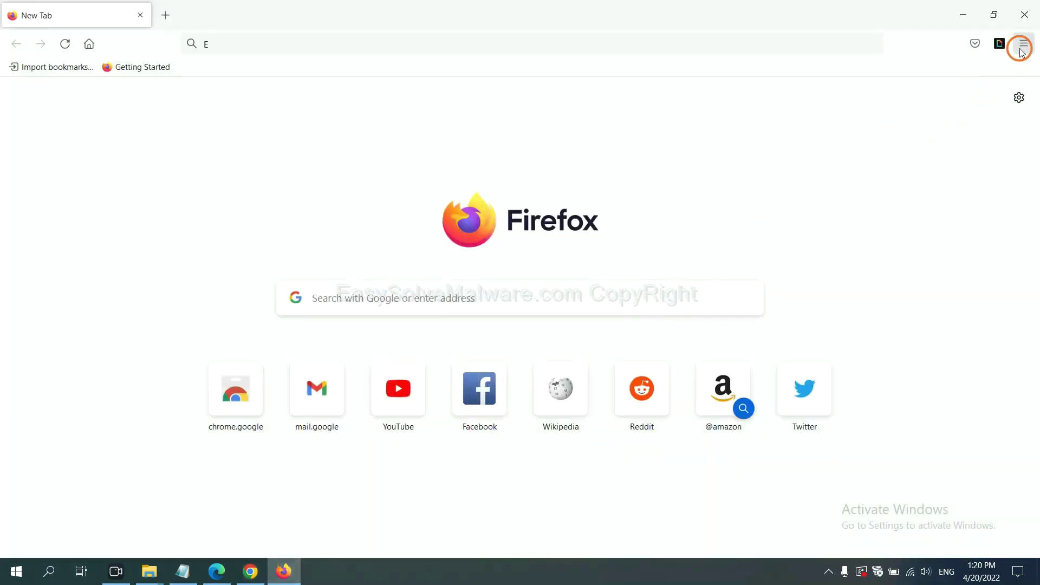
Go to Firefox's Help > troubleshooting information page and start Refresh Firefox.
click(1024, 44)
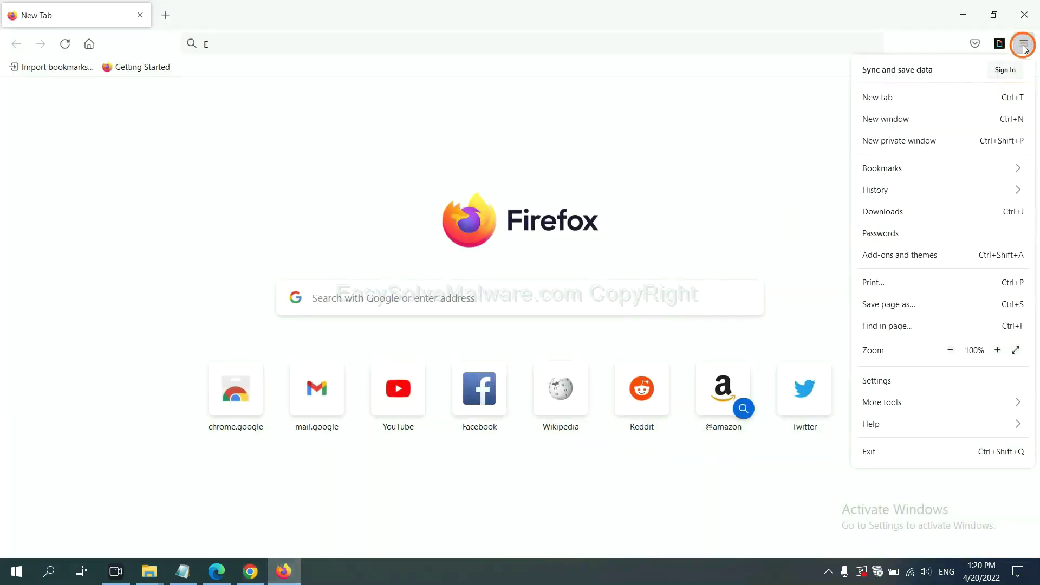
click(895, 424)
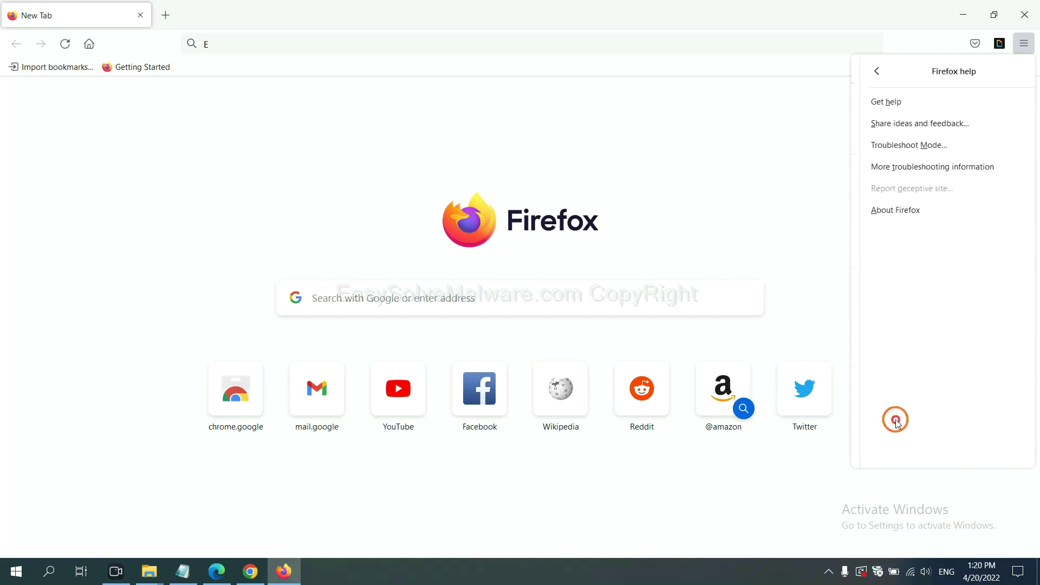
click(915, 168)
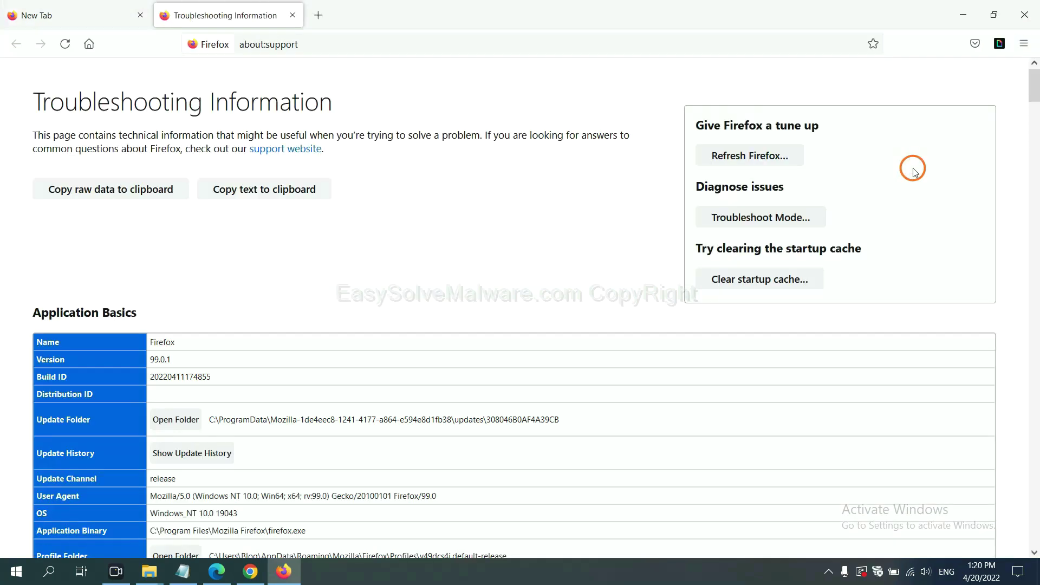
click(731, 158)
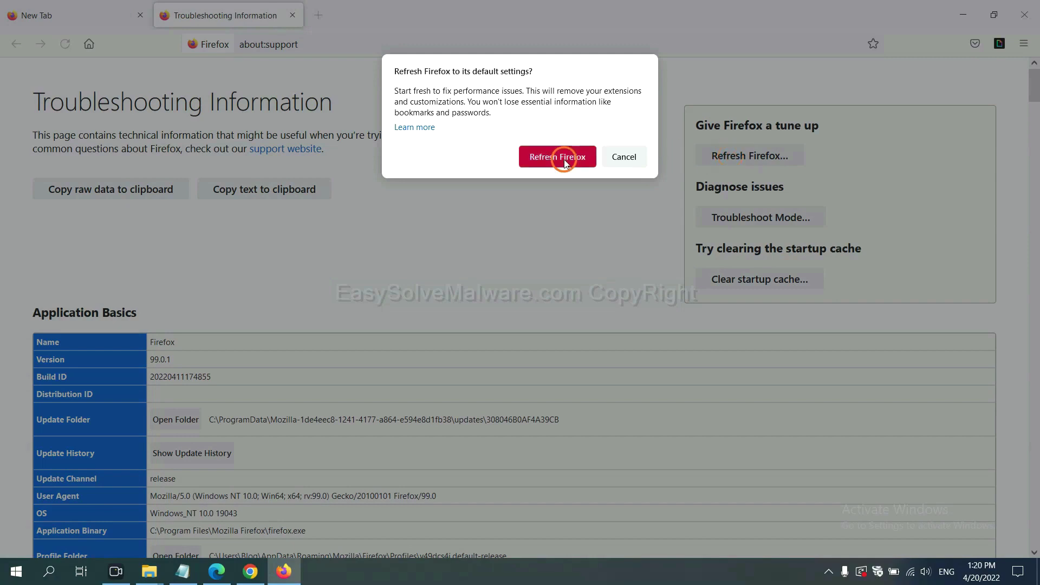
Switch to Edge, search its settings for 'reset' and request restoring default values.
click(217, 572)
click(543, 316)
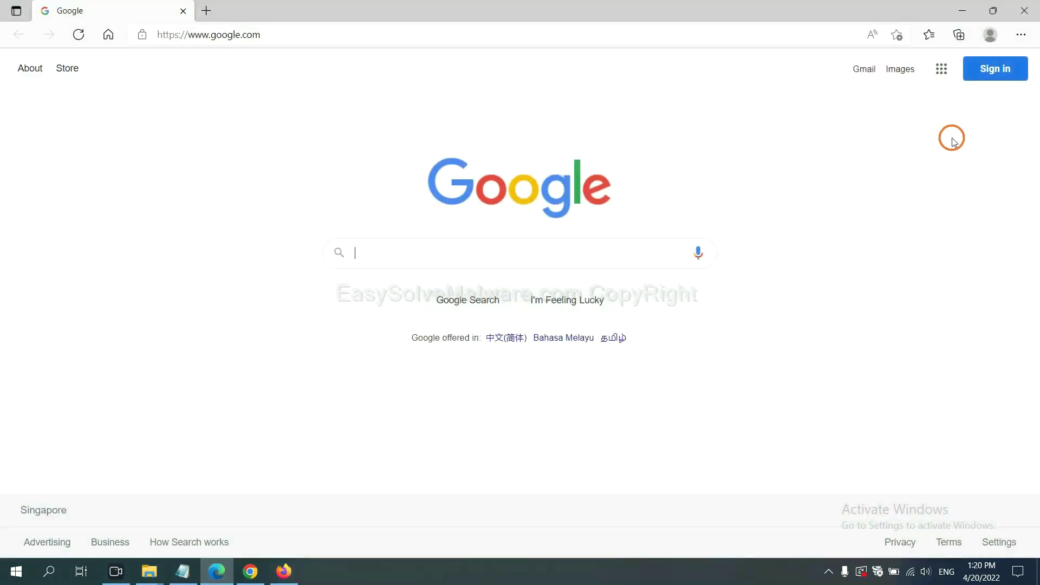
click(1021, 35)
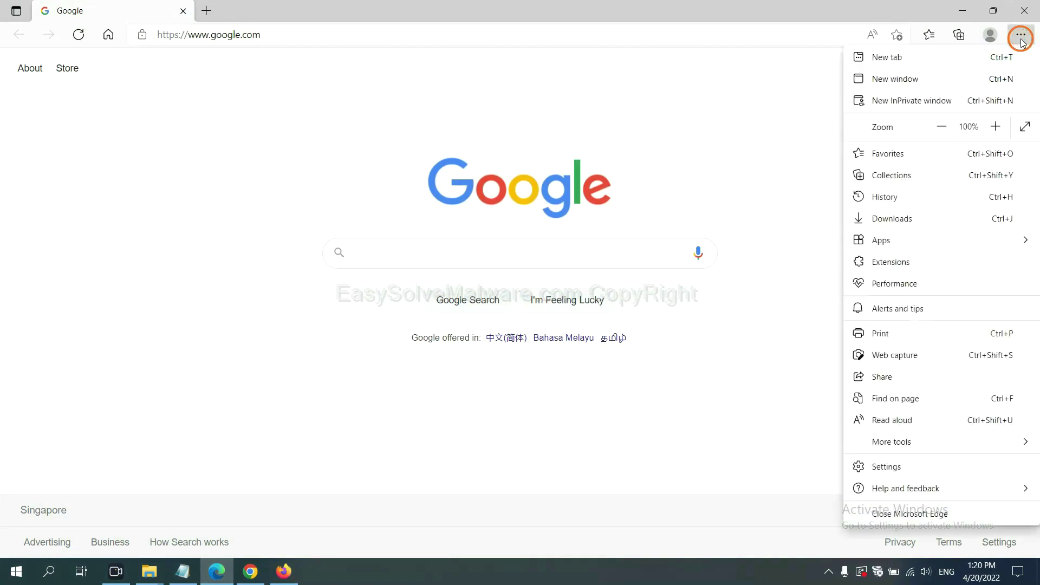
click(898, 468)
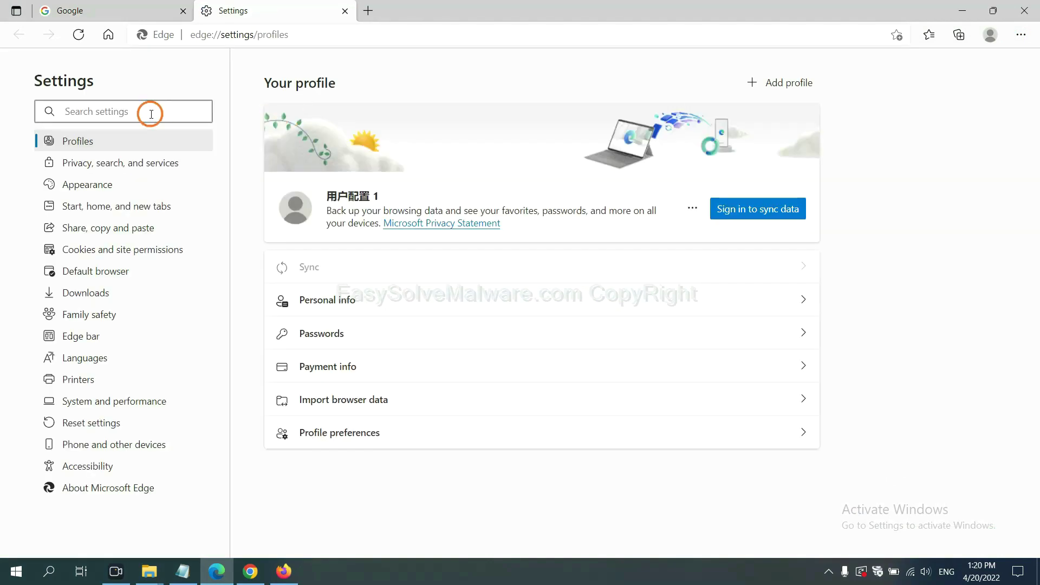
text(re)
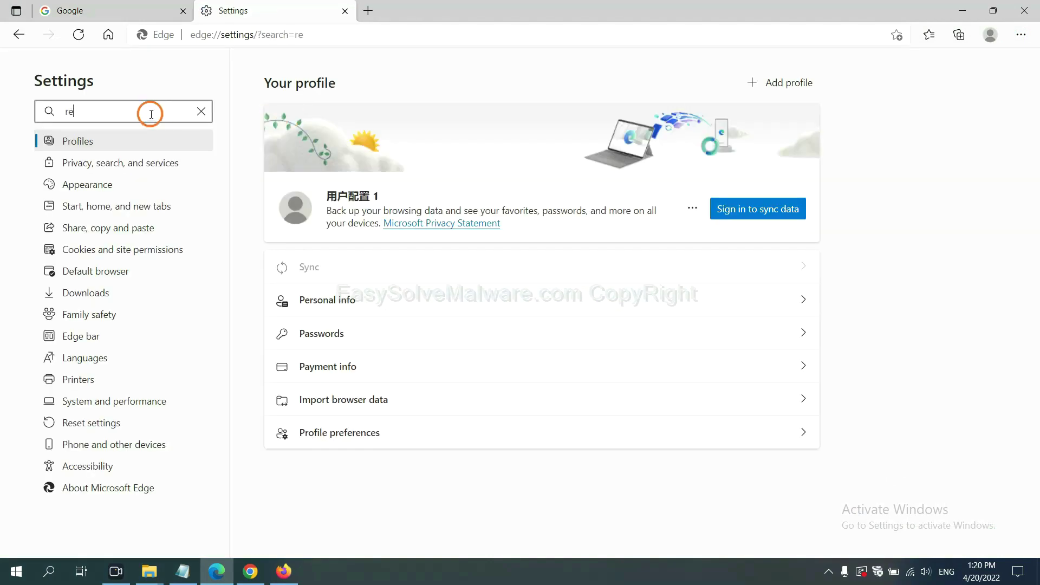
text(set)
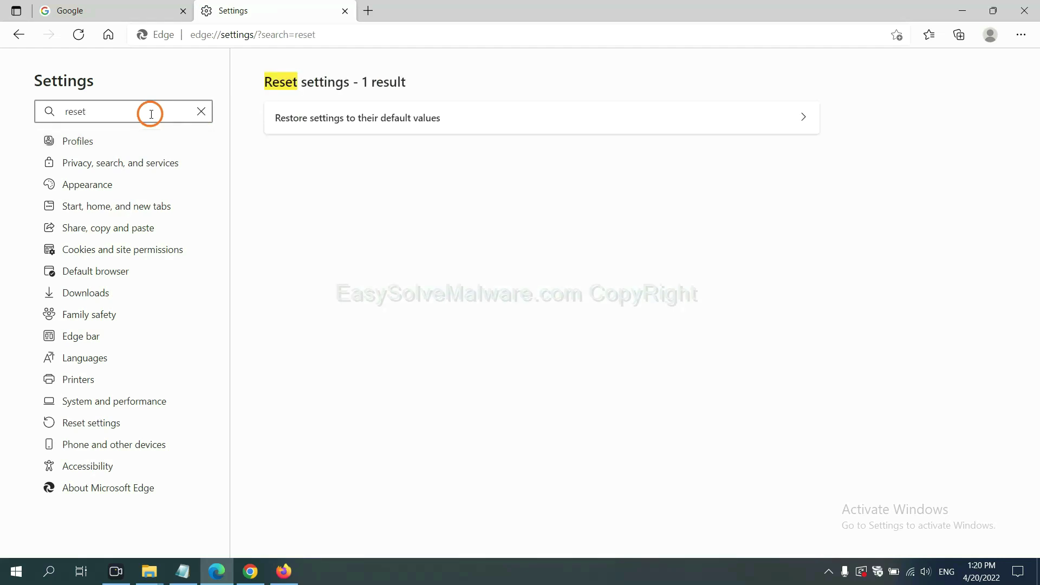
click(366, 118)
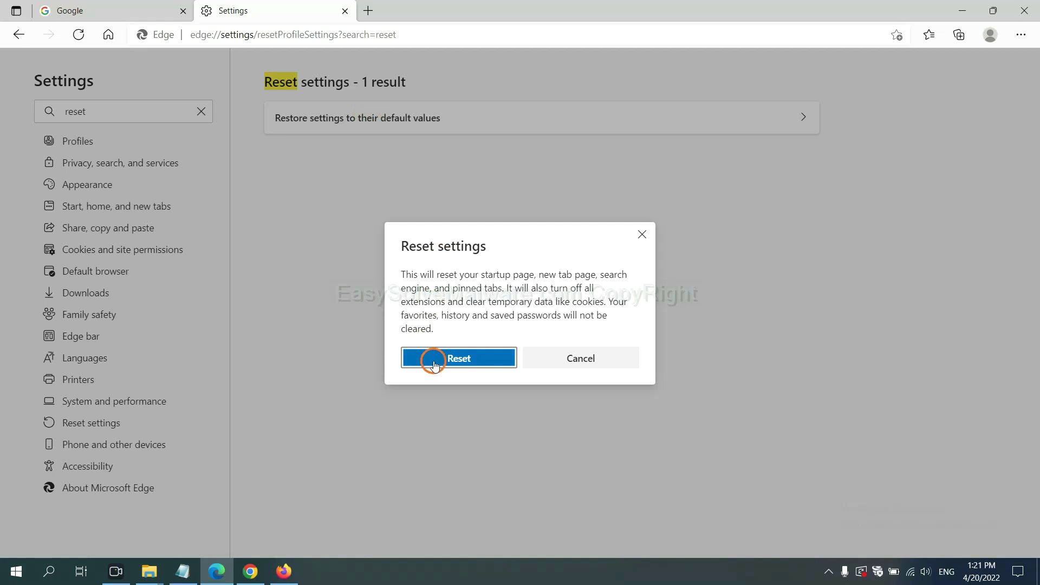